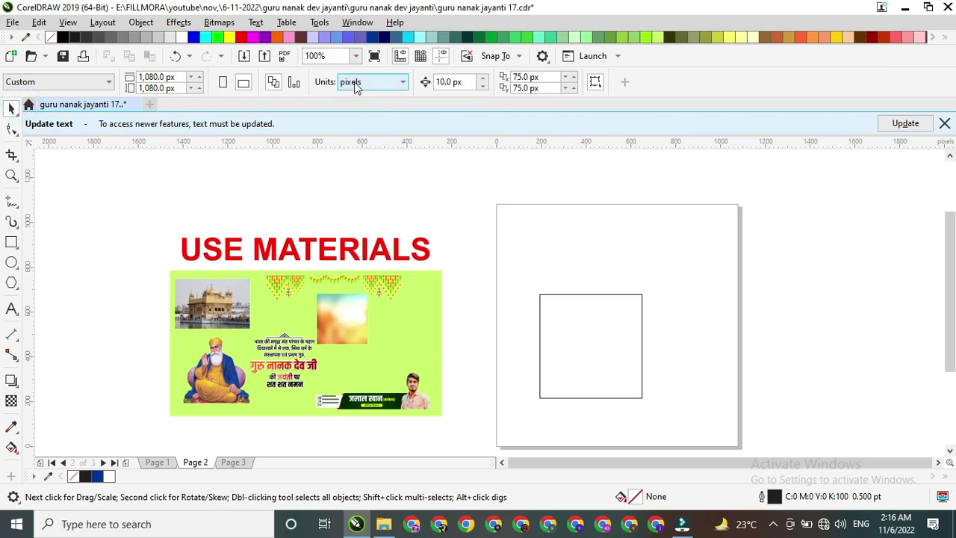
Switch the units to inches, resize the square to 3.6 by 3.6 inches and centre it on the page.
click(358, 142)
click(540, 313)
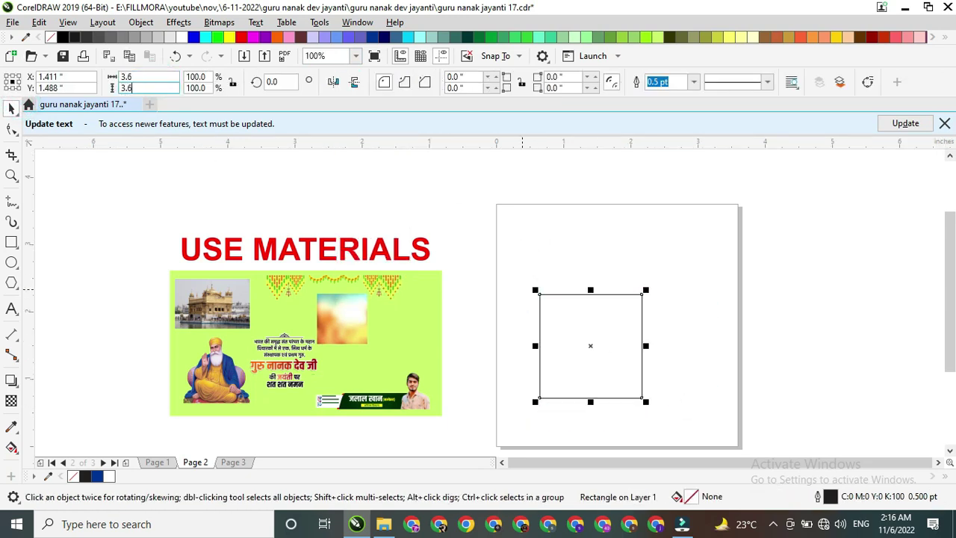
key(Return)
key(p)
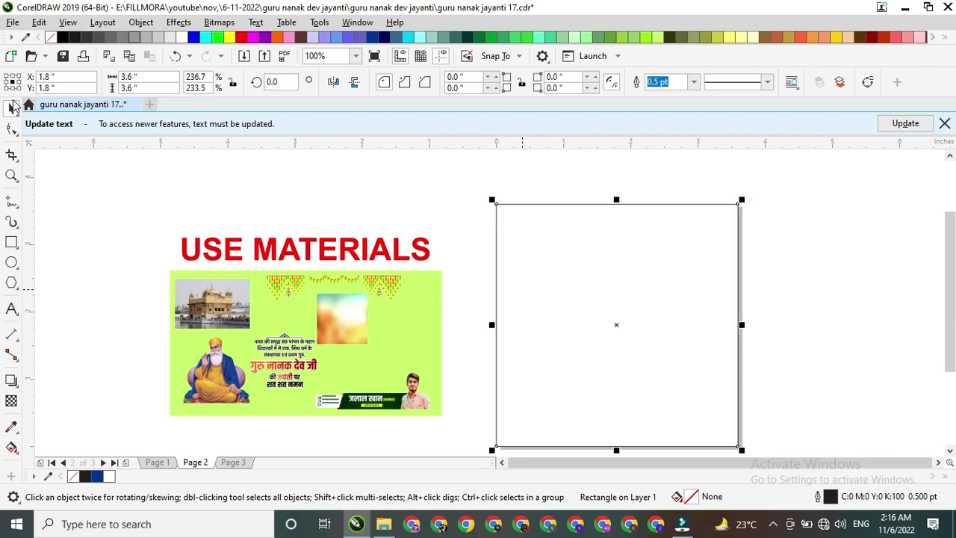
PowerClip the blurred background image inside the page-sized square.
click(345, 298)
right_click(333, 299)
click(358, 293)
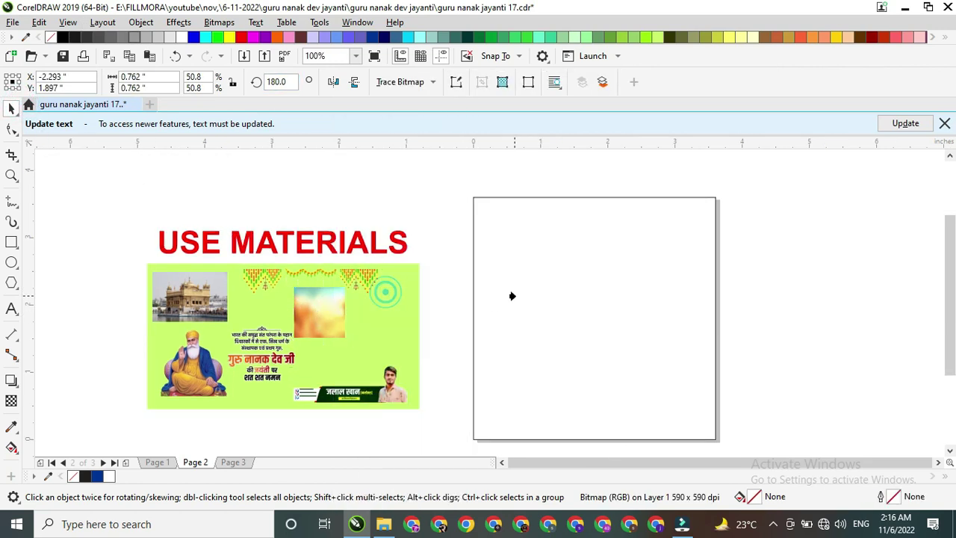
click(514, 296)
Enlarge the blurred image inside the square's PowerClip to about 3.673 inches so it covers the frame, and finish editing.
double_click(586, 302)
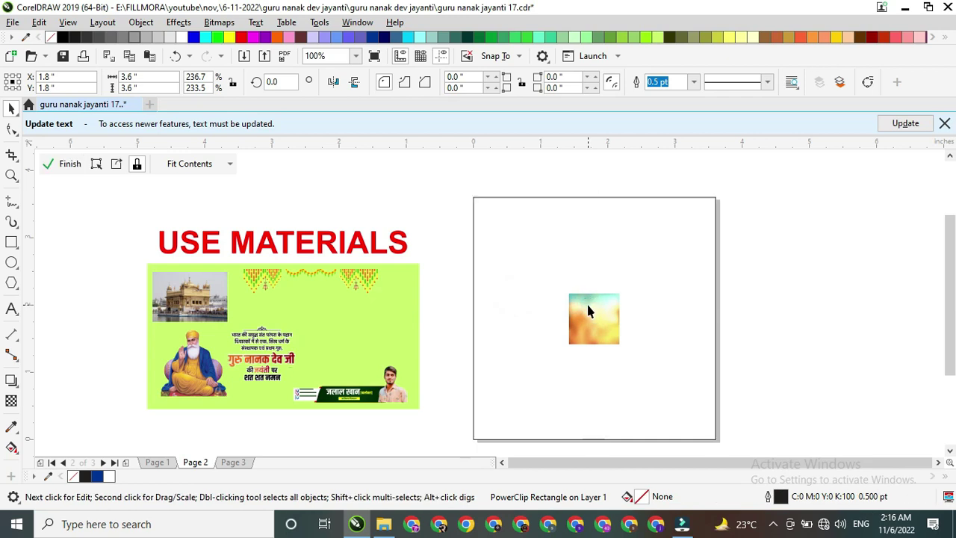
click(590, 306)
drag(622, 290, 762, 192)
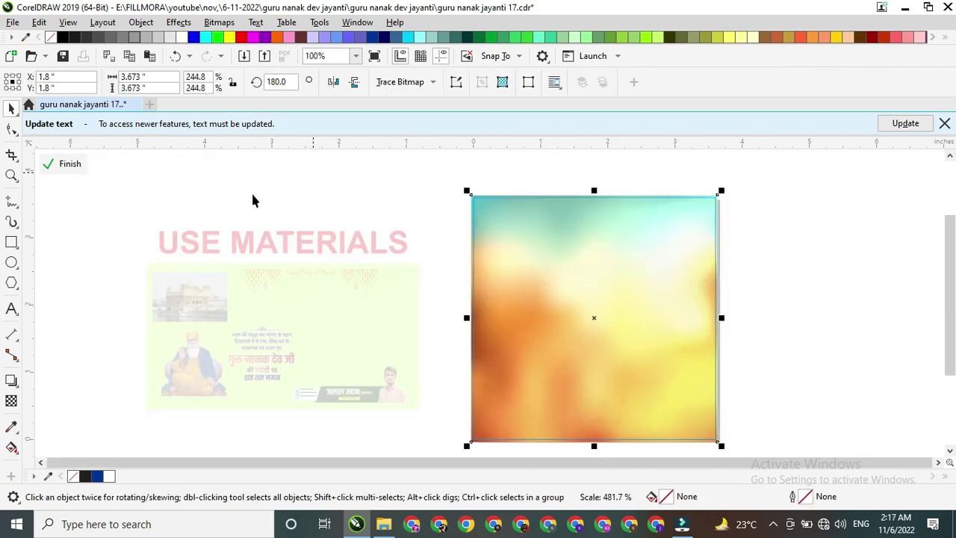
click(69, 163)
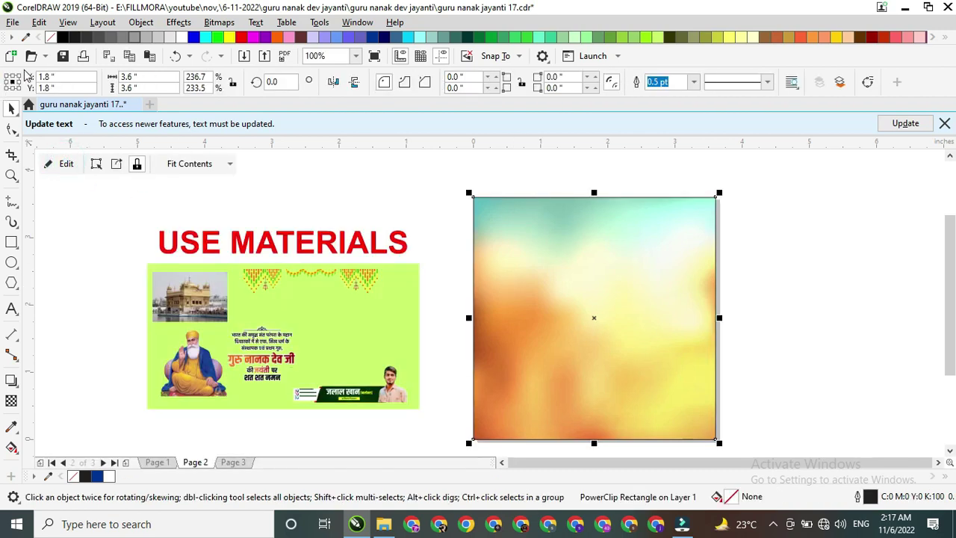
Place the Guru Nanak figure on the background's lower left and enlarge it to about 2.48 by 2.49 inches.
drag(191, 362, 580, 300)
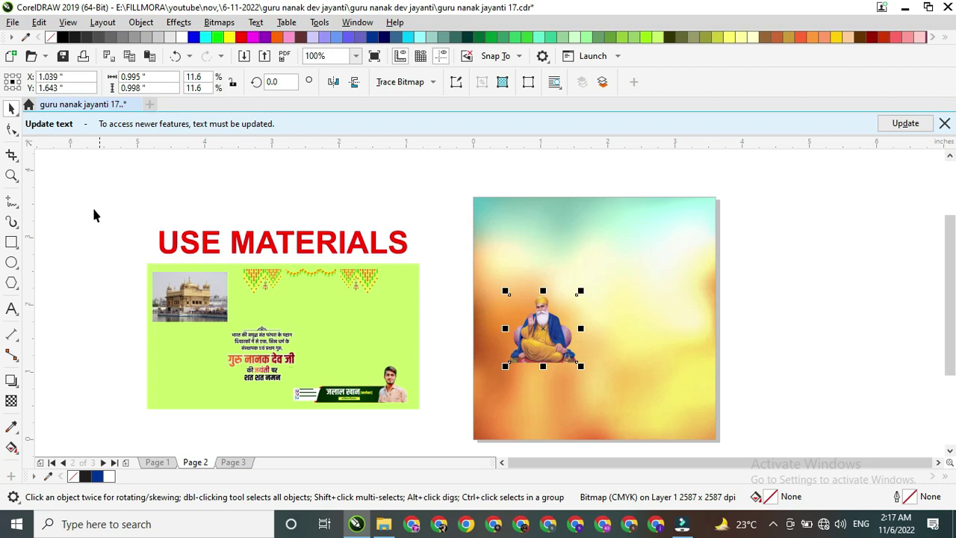
drag(91, 209, 479, 444)
drag(440, 408, 442, 409)
click(456, 299)
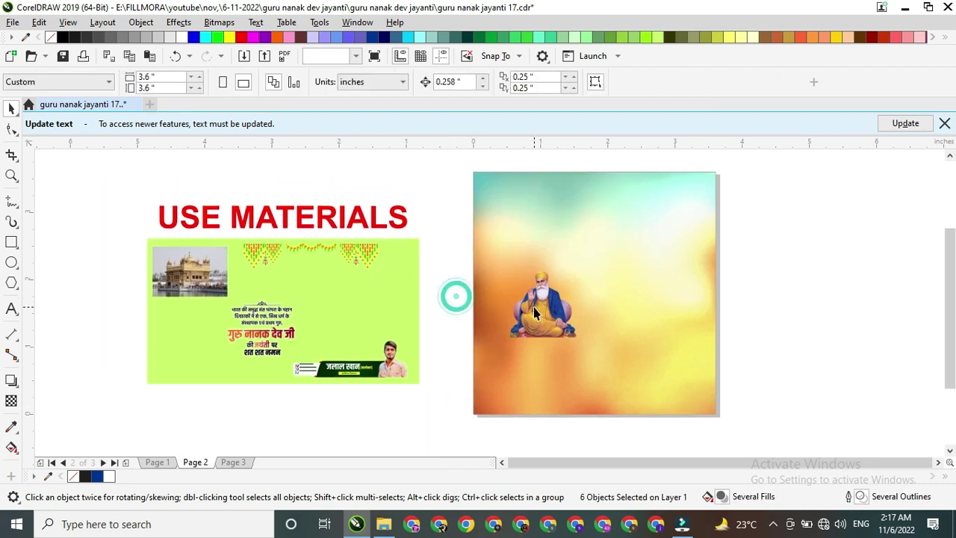
click(535, 308)
drag(581, 267, 661, 216)
drag(575, 322, 577, 319)
Apply a Brightness/Contrast/Intensity adjustment with brightness 16 and contrast 97 to the Guru Nanak figure.
key(ctrl+b)
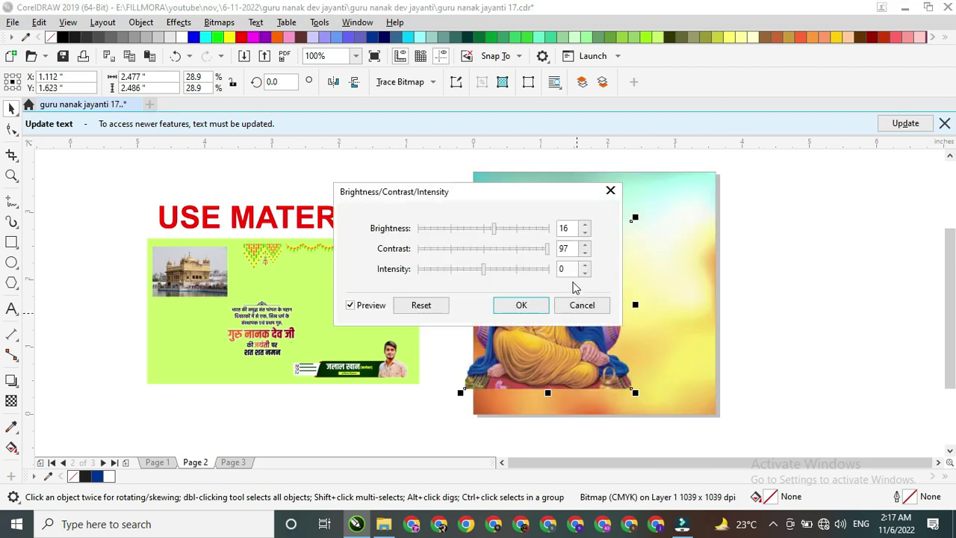
click(521, 305)
scroll(553, 287, up, 2)
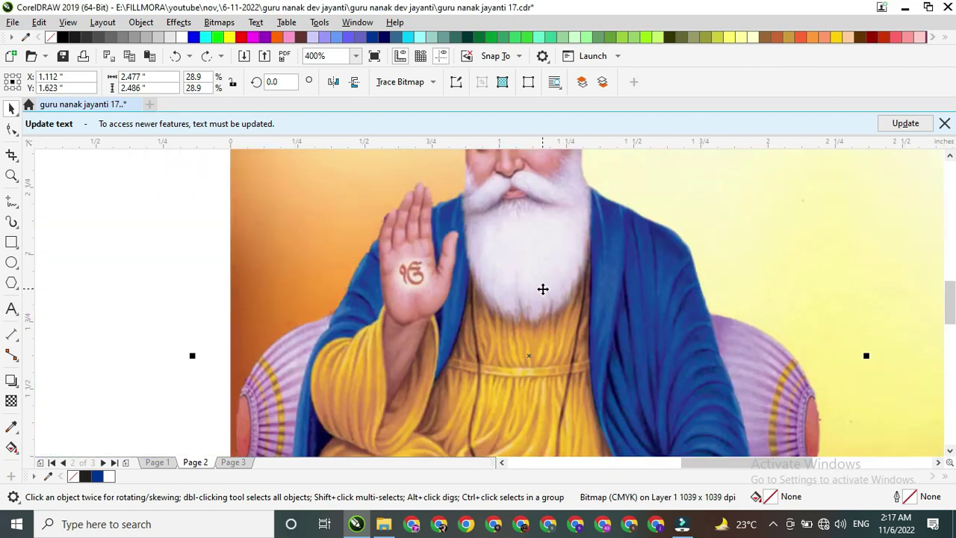
scroll(542, 288, down, 1)
Apply a further Brightness/Contrast/Intensity adjustment with brightness 7 and contrast 34 to the Guru Nanak figure.
click(179, 23)
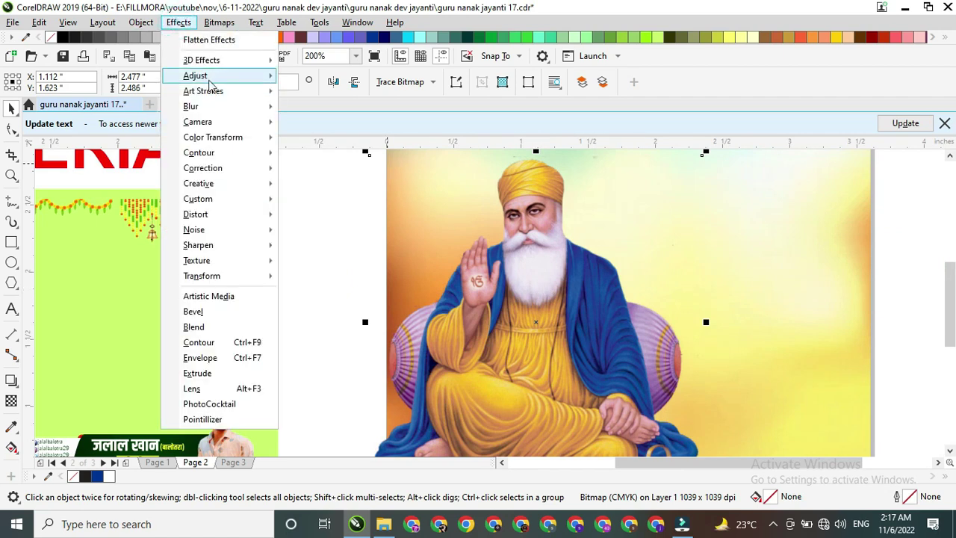
mouse_move(260, 81)
click(373, 183)
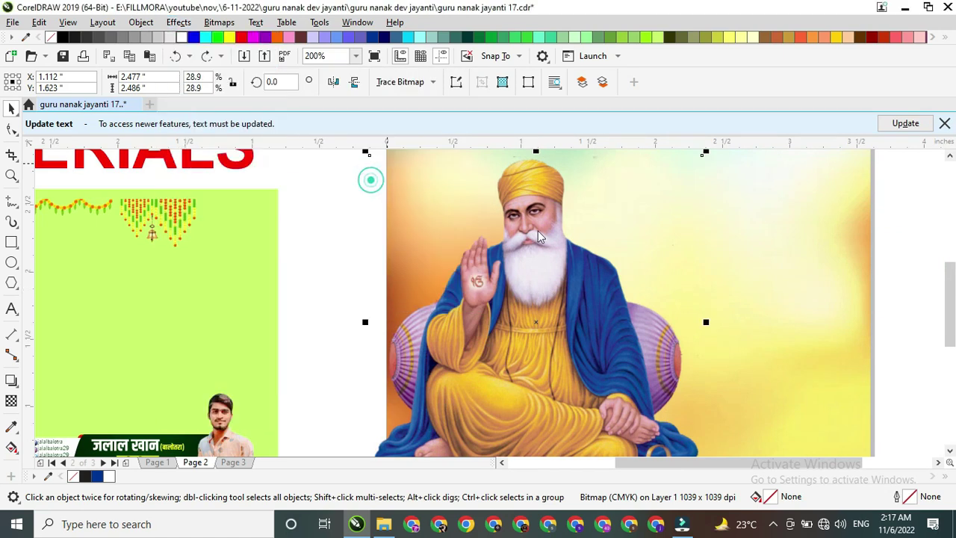
drag(535, 250, 505, 254)
click(499, 254)
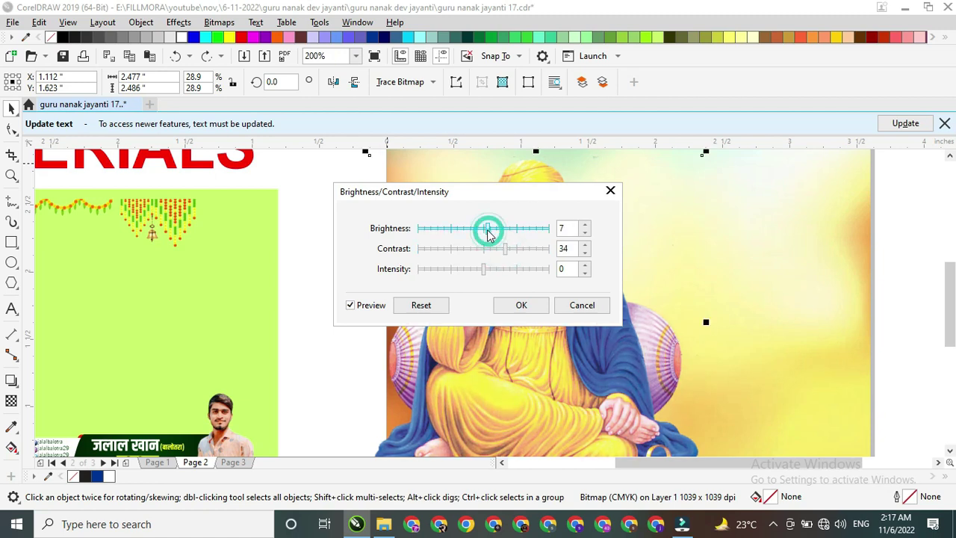
click(521, 304)
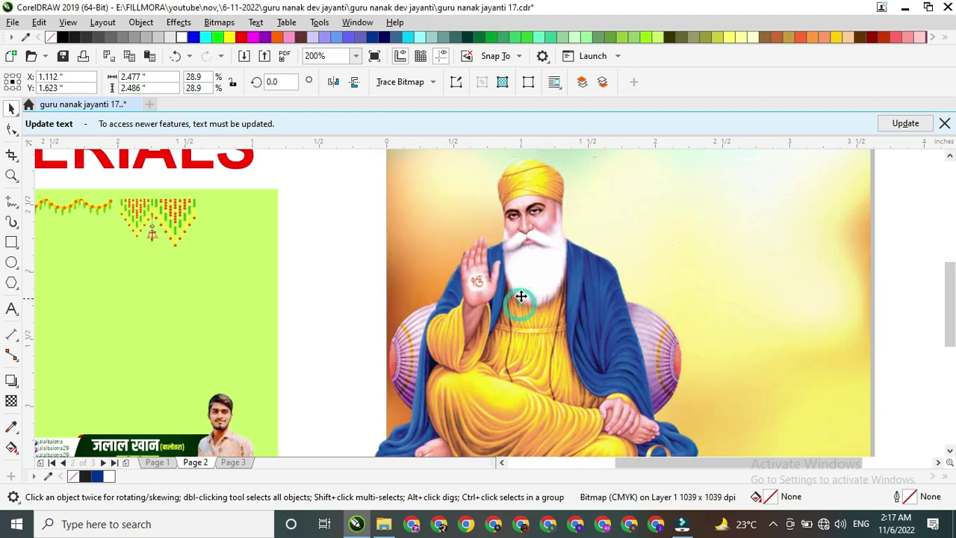
Shift the Guru Nanak figure slightly right and down, to about X 1.185 and Y 1.591 inches.
scroll(521, 293, down, 2)
scroll(521, 292, up, 1)
drag(522, 299, 515, 275)
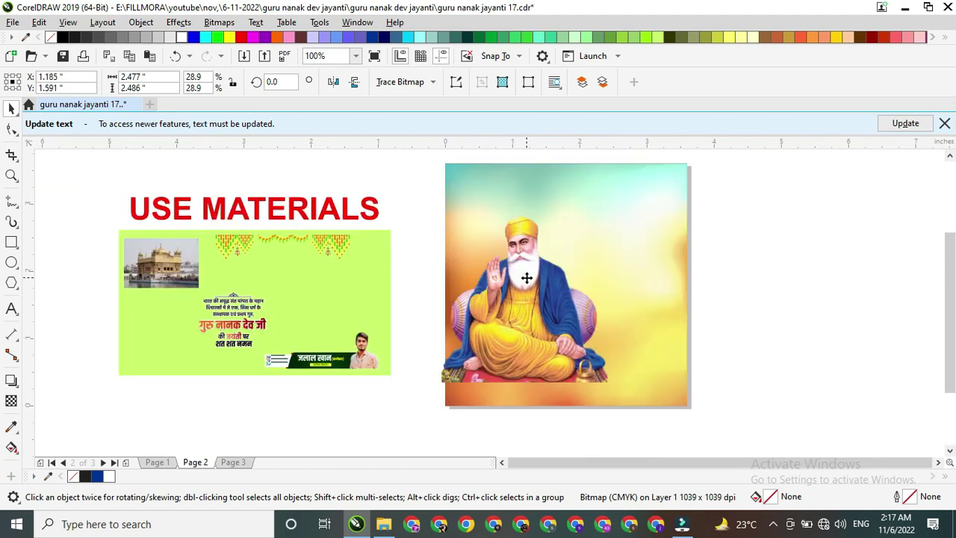
Draw a rectangle about 1.22 by 2.68 inches from the page's top edge and centre it horizontally on the Guru Nanak figure.
click(12, 242)
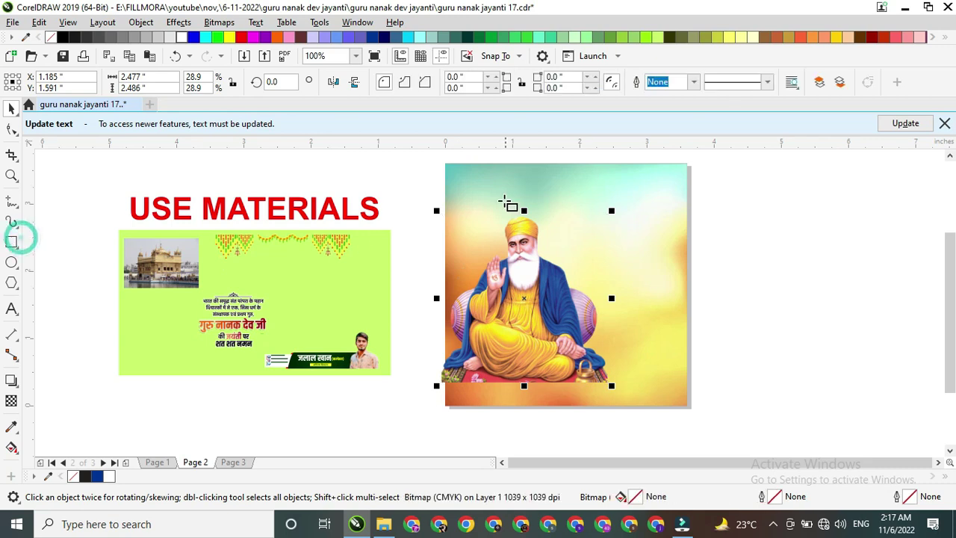
drag(472, 164, 553, 344)
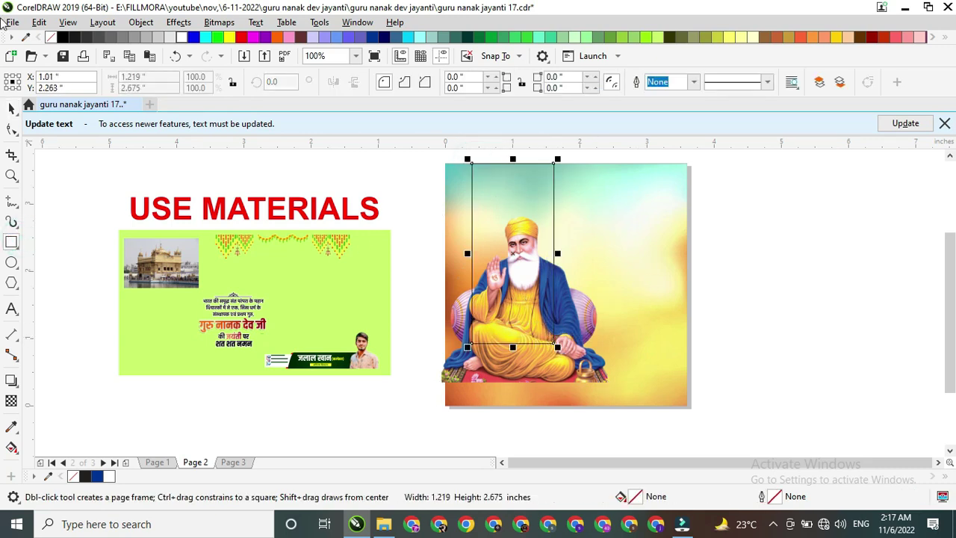
click(13, 109)
shift+click(570, 320)
key(c)
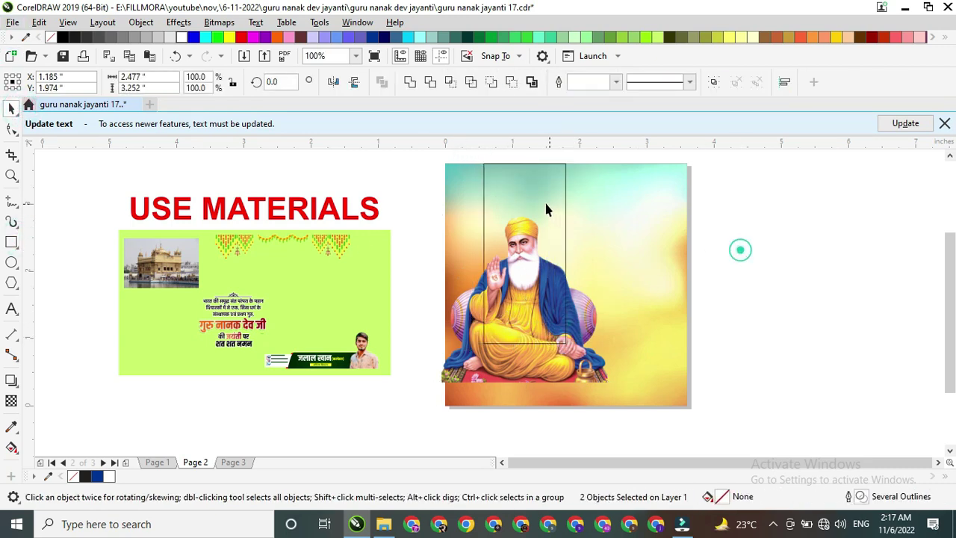
Fill the tall rectangle with orange and remove its outline.
click(545, 198)
click(277, 37)
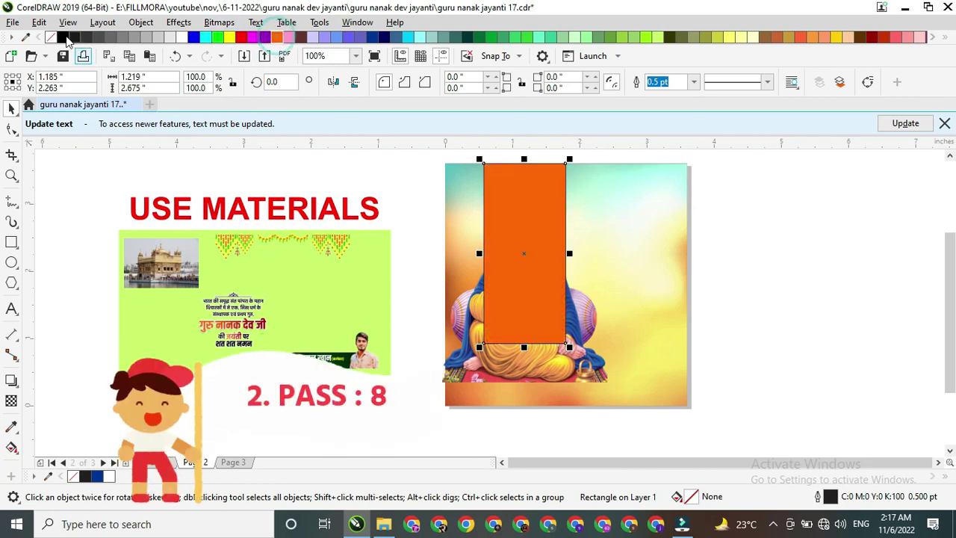
right_click(52, 37)
Move the temple photo onto the orange rectangle and bring the Guru Nanak figure and the photo to the front.
drag(162, 261, 512, 240)
click(461, 322)
key(shift+Page_Up)
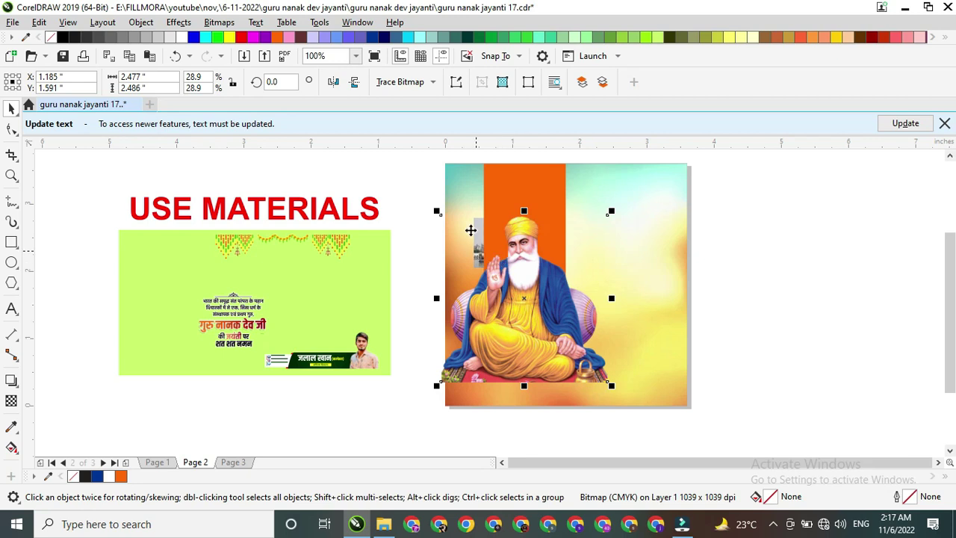
drag(420, 314, 428, 304)
key(shift+Page_Up)
Position the temple photo over the orange rectangle's upper part and enlarge it to about 2.39 by 1.59 inches.
drag(497, 246, 502, 217)
drag(557, 183, 595, 157)
mouse_move(526, 229)
mouse_down()
mouse_move(569, 241)
mouse_move(516, 232)
mouse_up()
drag(595, 200, 611, 188)
drag(513, 245, 625, 243)
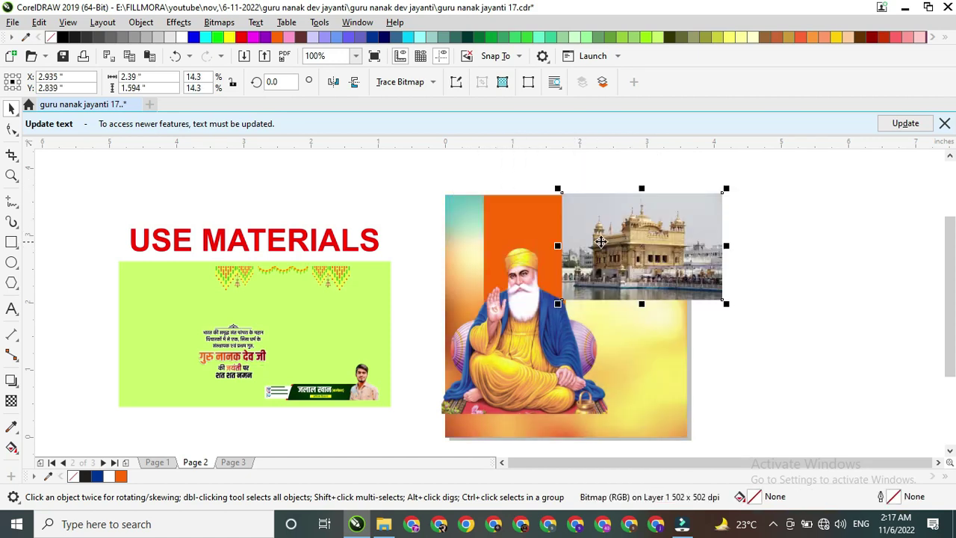
key(ctrl+z)
click(523, 339)
scroll(523, 340, down, 2)
right_click(511, 345)
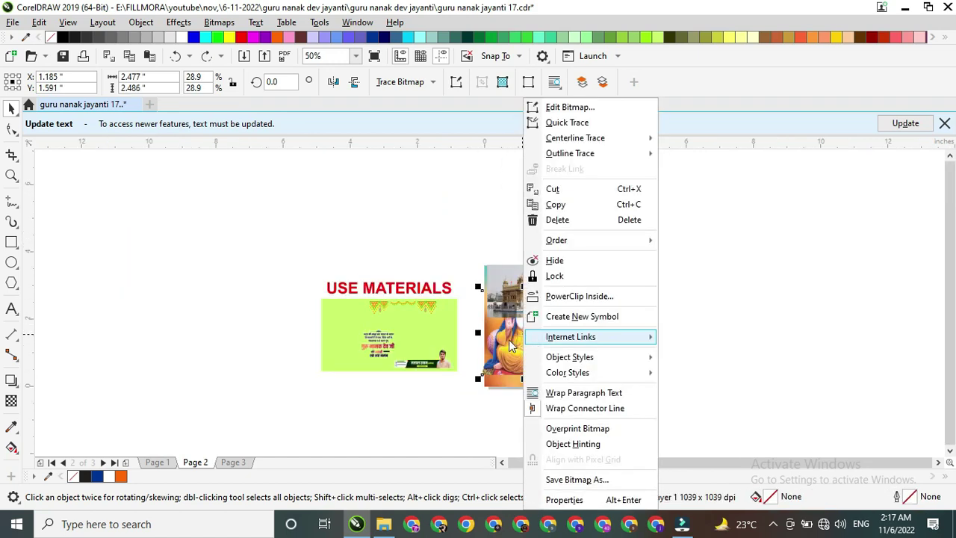
key(Escape)
Move the temple photo aside and PowerClip it inside the orange rectangle.
scroll(523, 257, up, 6)
scroll(513, 255, down, 2)
drag(486, 191, 659, 206)
right_click(663, 211)
click(715, 298)
click(526, 186)
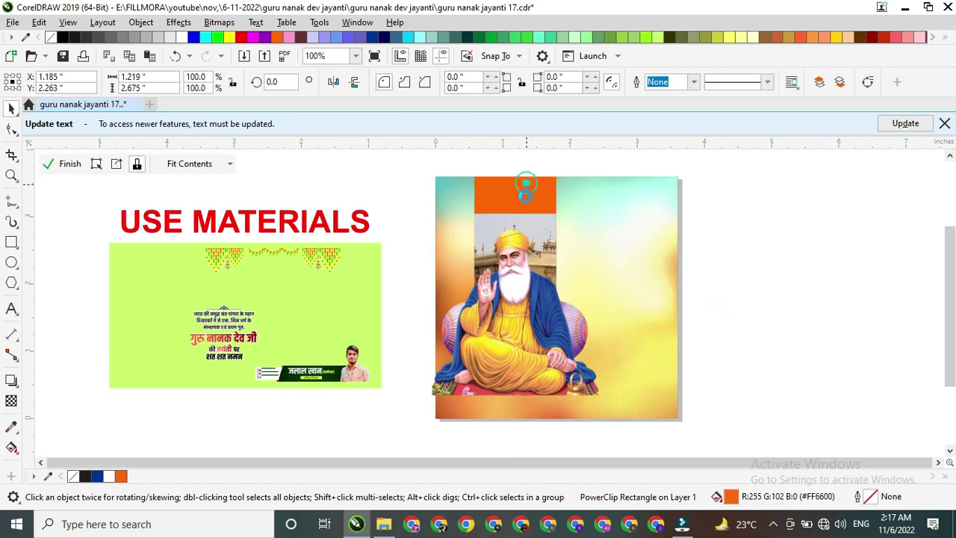
Edit the orange rectangle's PowerClip contents, moving the temple photo up to the top and enlarging it slightly.
double_click(515, 254)
drag(532, 250, 525, 219)
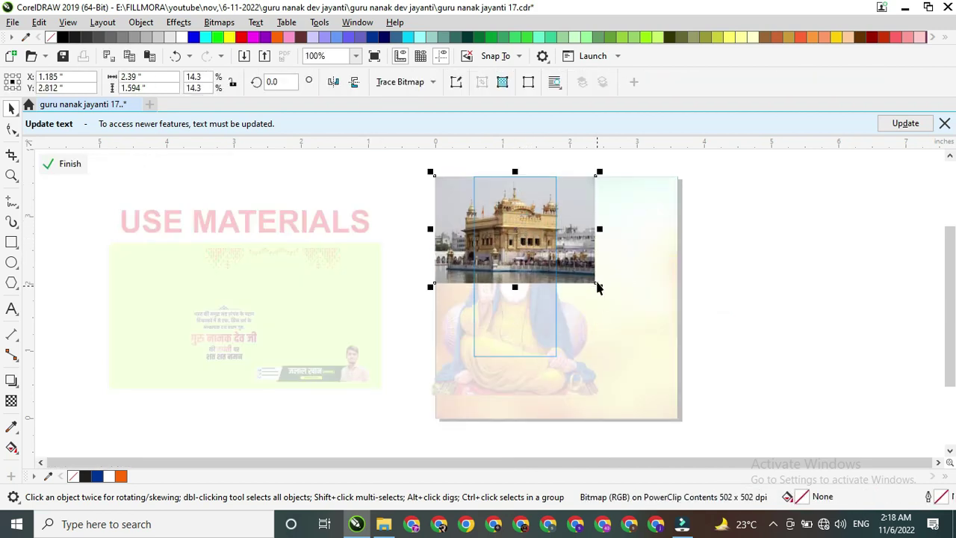
mouse_move(602, 287)
mouse_down()
mouse_move(593, 286)
mouse_move(609, 290)
mouse_up()
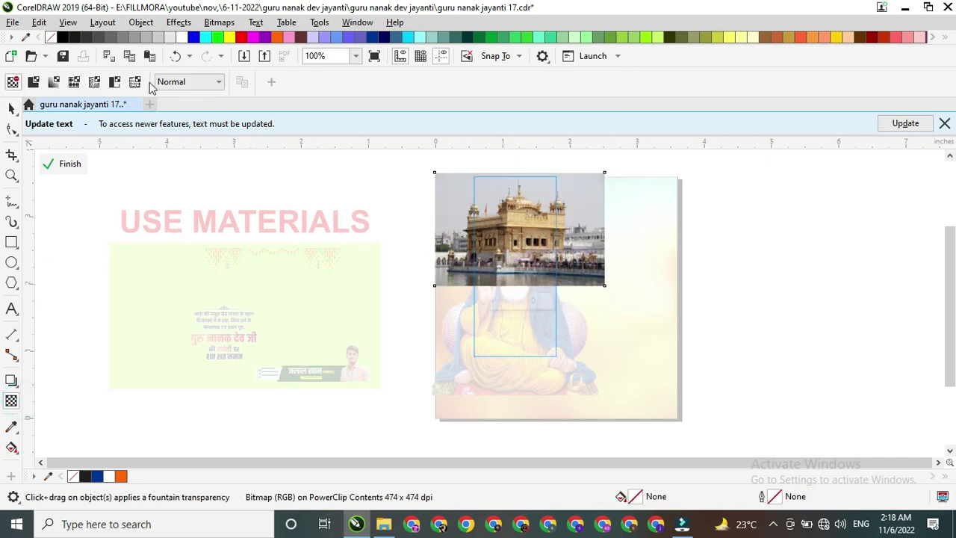
Set the temple photo's transparency merge mode to Overlay and finish editing the orange rectangle's contents.
click(171, 82)
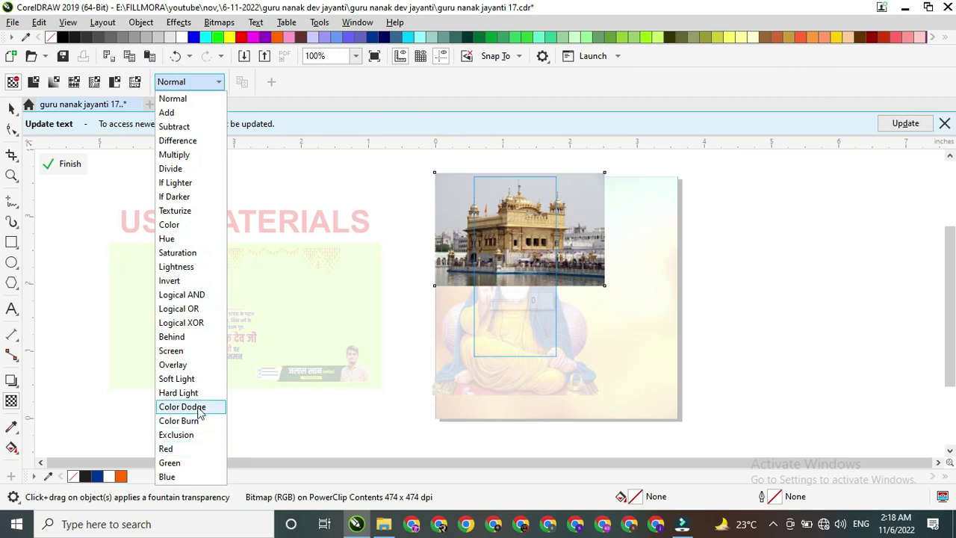
click(196, 365)
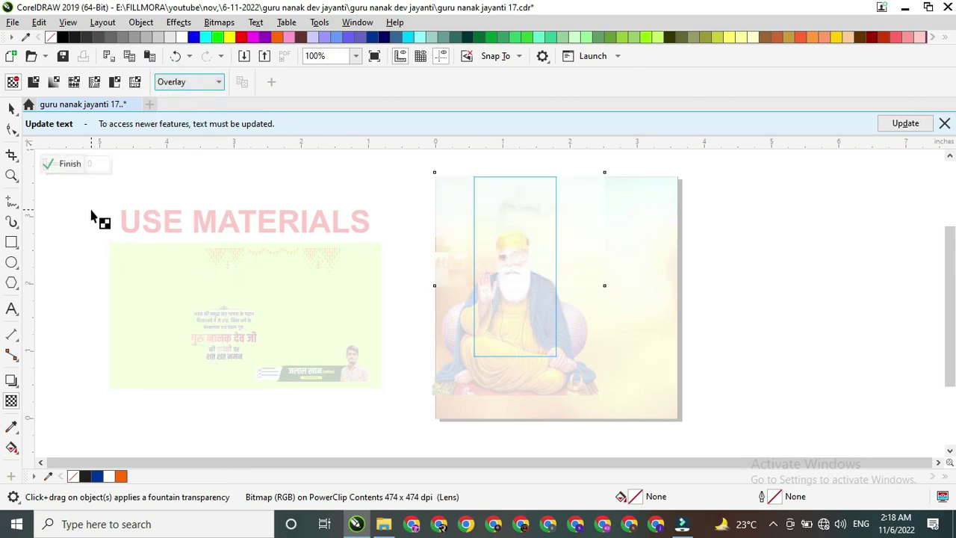
click(71, 164)
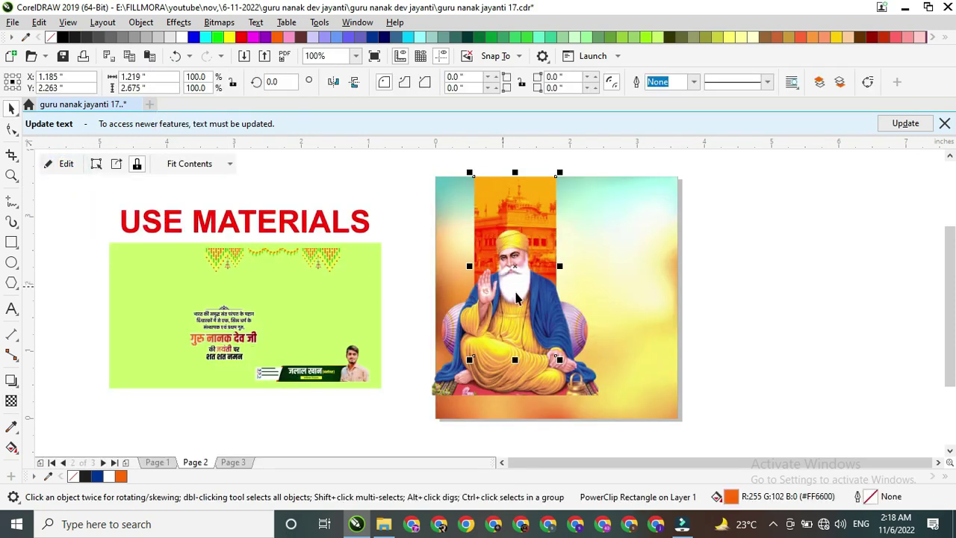
PowerClip the Guru Nanak figure and the orange temple rectangle together inside the page-sized background square.
click(398, 172)
scroll(620, 437, down, 1)
click(540, 314)
right_click(541, 314)
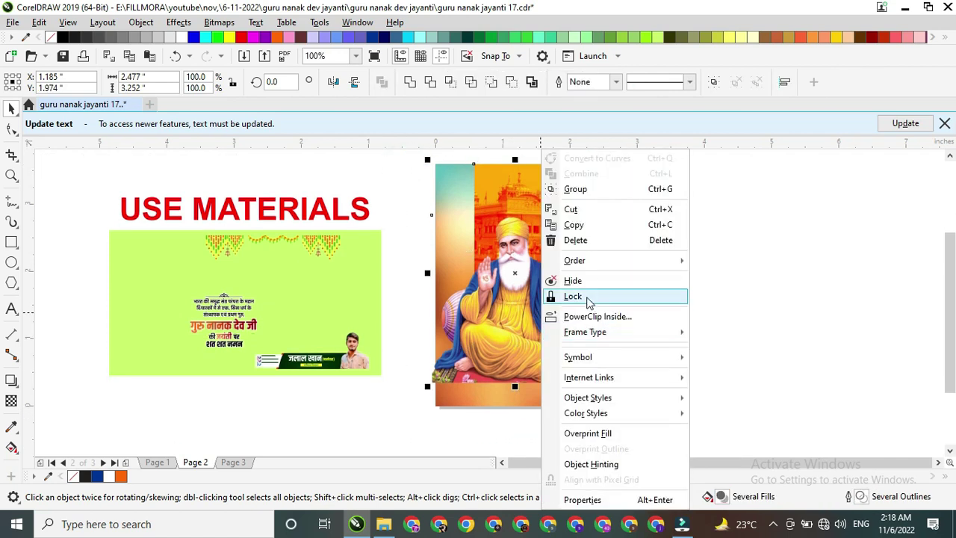
click(606, 318)
click(608, 273)
scroll(575, 274, down, 2)
click(578, 272)
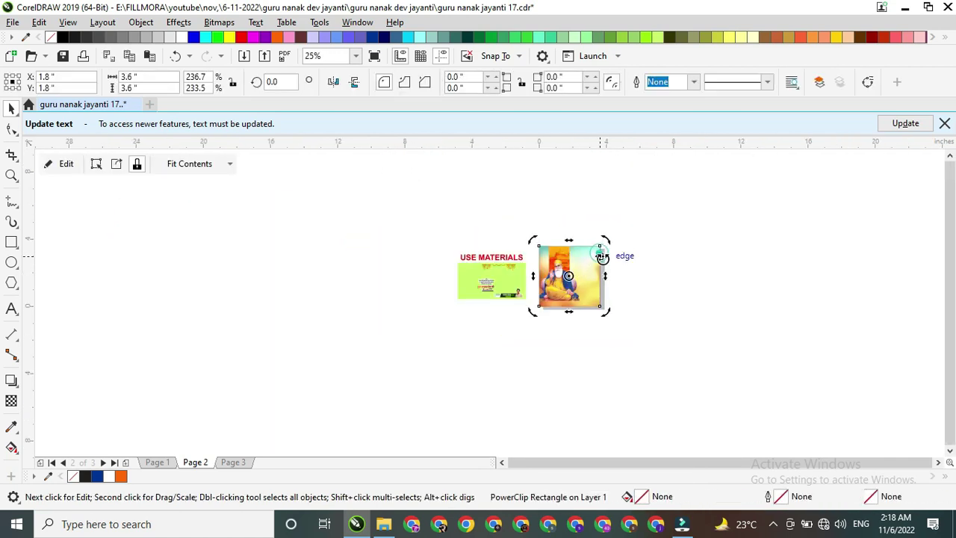
scroll(602, 273, up, 1)
click(649, 257)
Inside the background square's PowerClip, duplicate the blurred image over the artwork, set its merge mode to Overlay and centre it on the page.
double_click(583, 245)
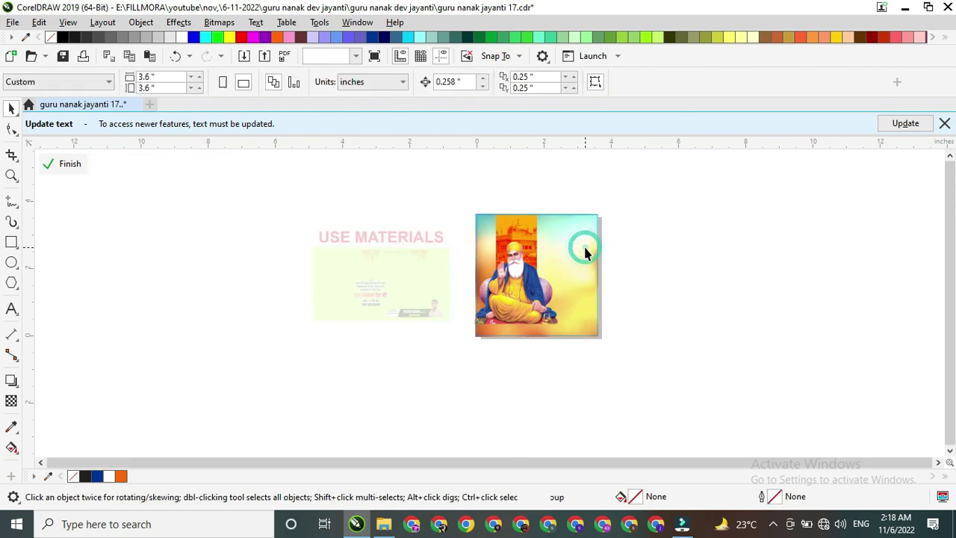
drag(583, 246, 619, 241)
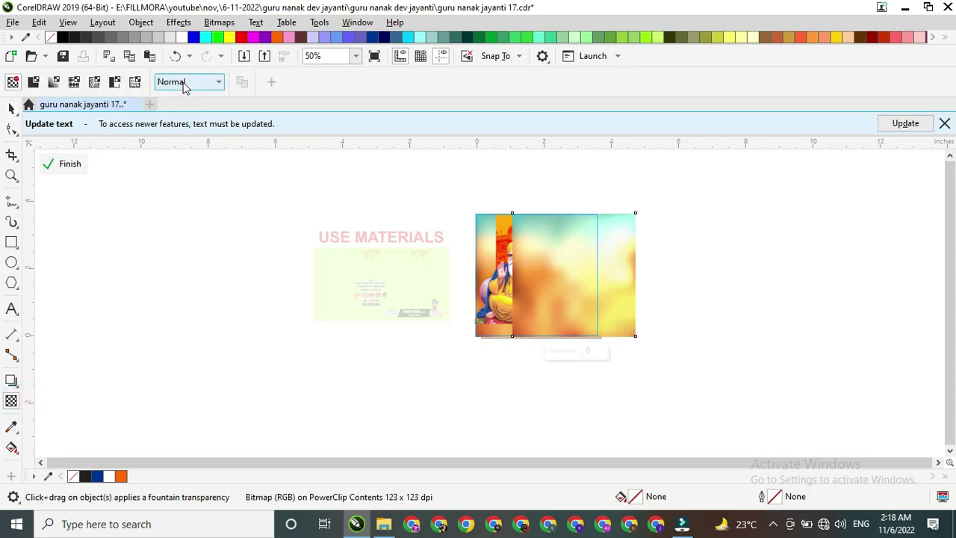
click(185, 84)
click(192, 364)
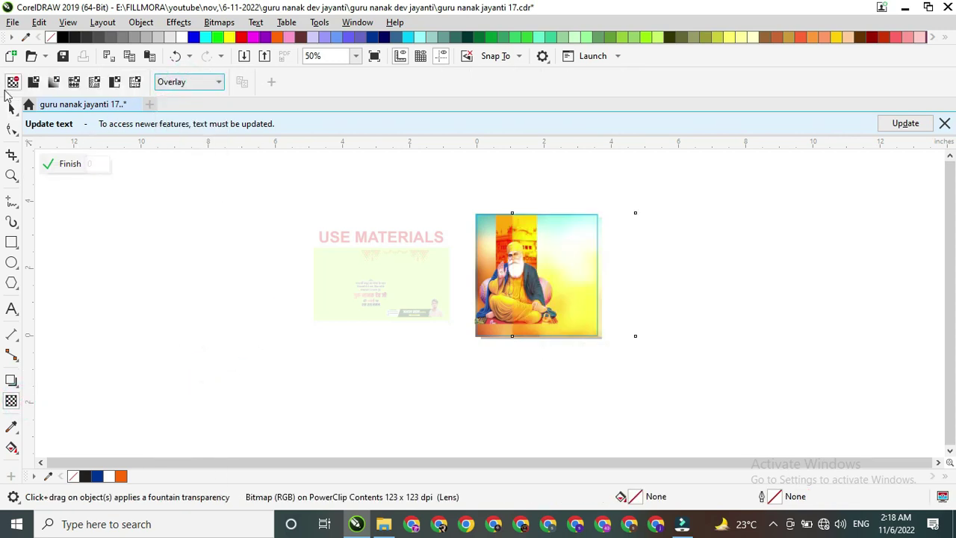
click(12, 108)
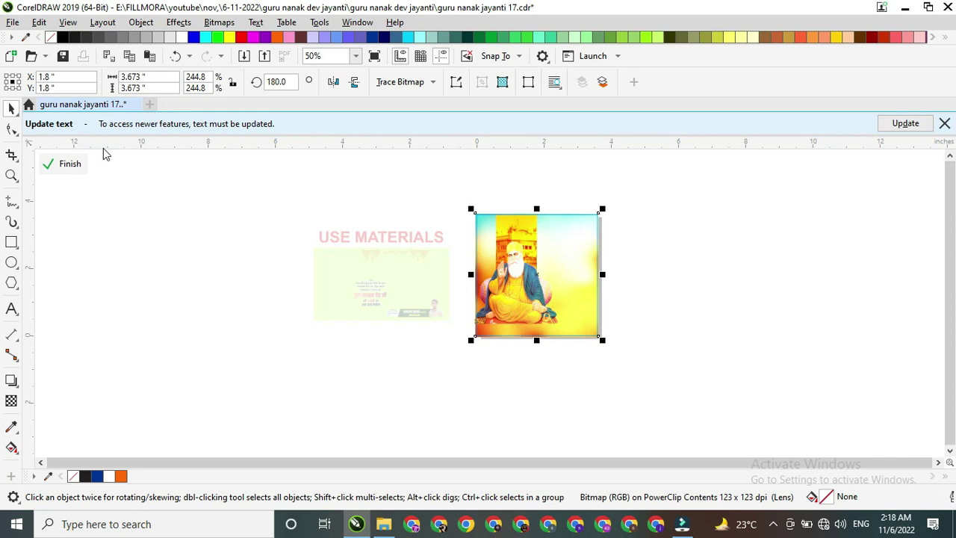
scroll(442, 238, up, 1)
scroll(741, 327, up, 1)
scroll(509, 279, down, 1)
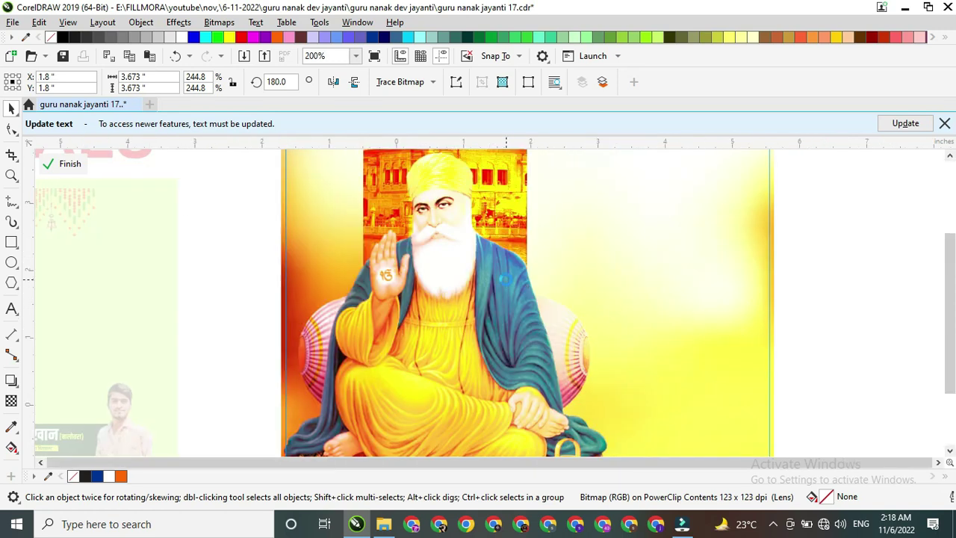
Set the transparency of the overlaid blurred image to about 26.
click(10, 403)
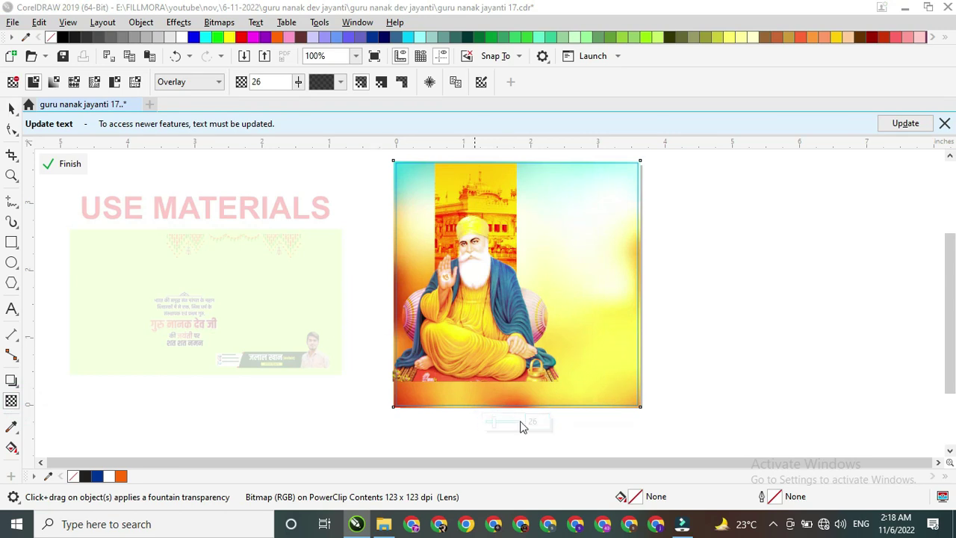
drag(503, 422, 501, 427)
click(12, 108)
Nudge the orange temple rectangle left and partly back to the right behind the Guru Nanak figure.
click(418, 155)
drag(560, 351, 566, 430)
key(Left)
key(Left)
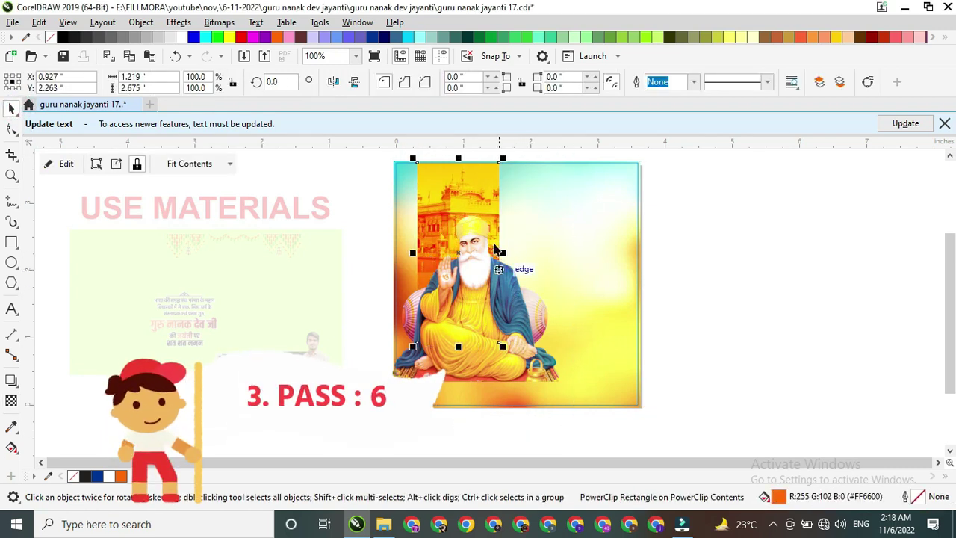
key(Right)
key(Right)
scroll(495, 171, up, 1)
drag(508, 159, 499, 163)
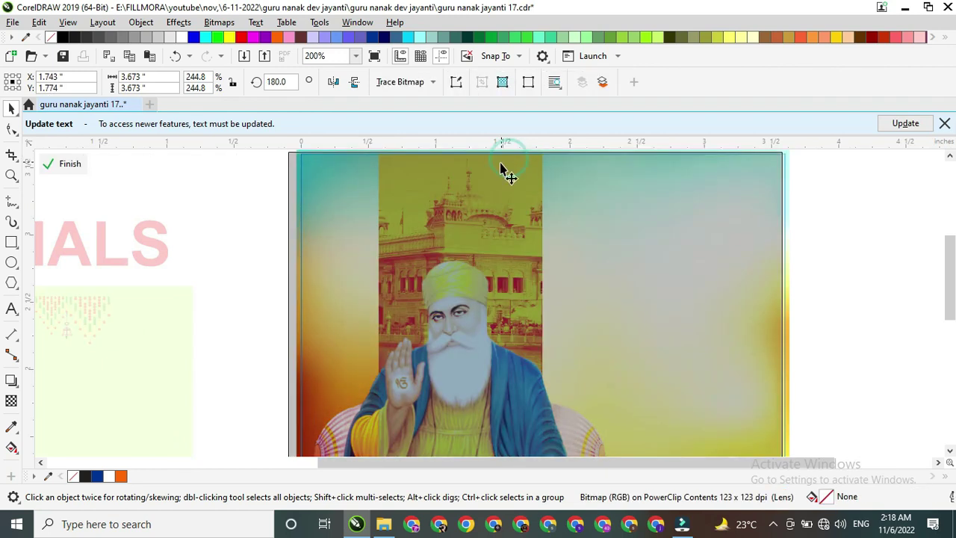
scroll(534, 220, down, 2)
key(ctrl+z)
key(ctrl+z)
Nudge the orange temple rectangle right to X 1.185 inches and finish editing the background square's contents.
click(505, 187)
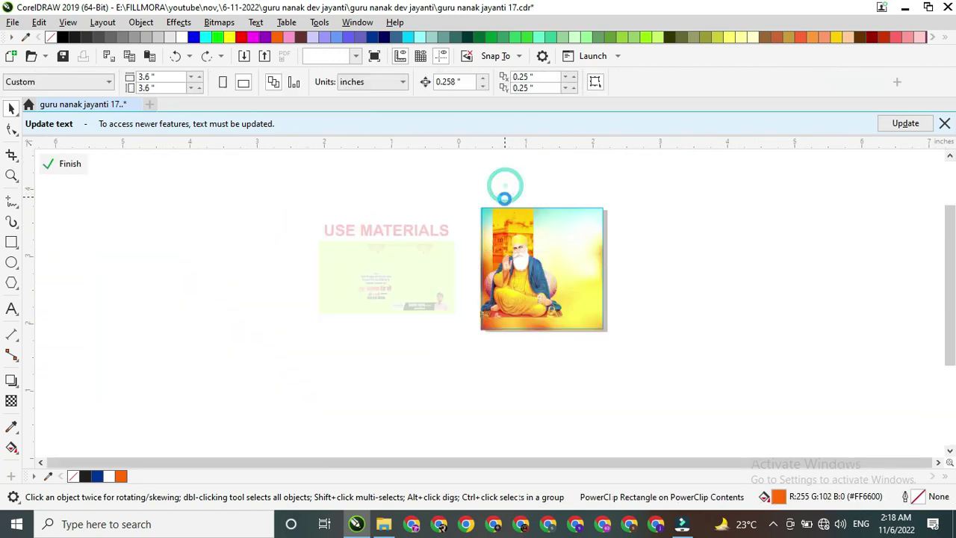
scroll(506, 190, up, 1)
drag(470, 189, 580, 411)
key(Right)
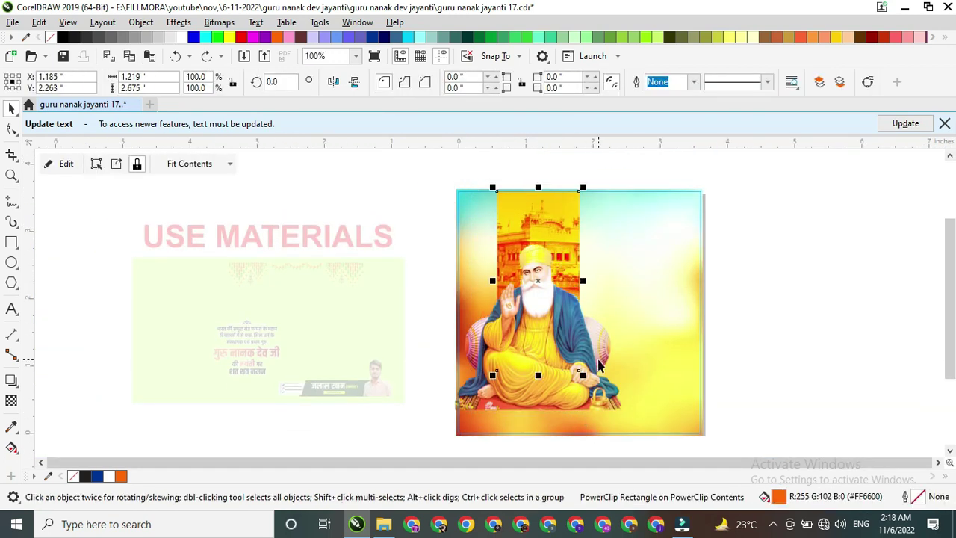
scroll(501, 279, down, 1)
click(157, 232)
click(67, 165)
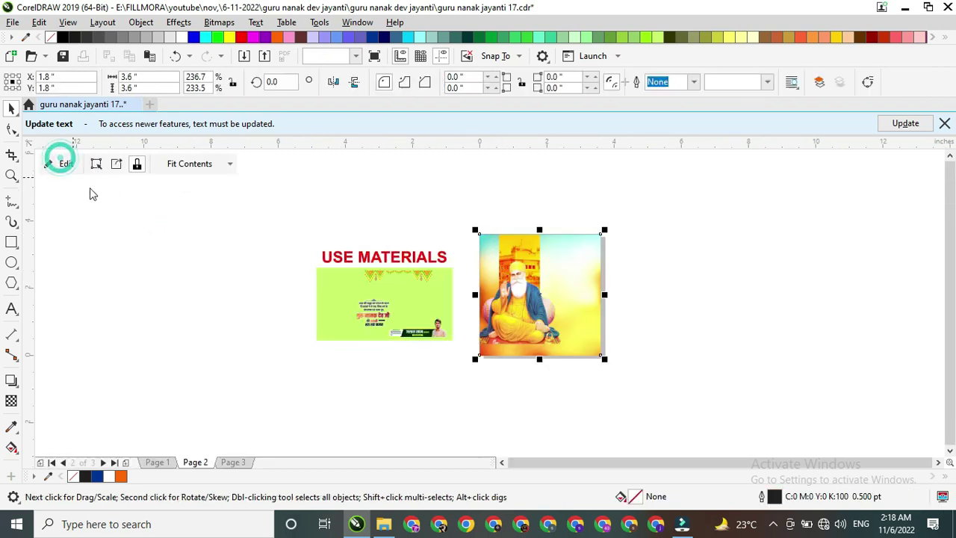
Move the Hindi greeting text group from the green materials panel onto the poster, right of the Guru Nanak figure.
click(363, 298)
click(384, 315)
scroll(384, 315, up, 1)
drag(575, 272, 747, 235)
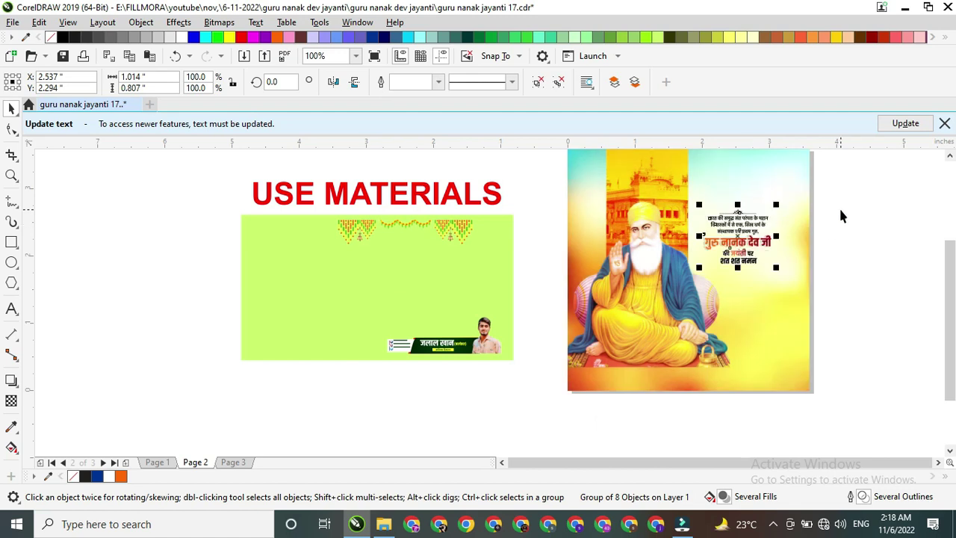
Enlarge the greeting text group to about 1.66 × 1.32 inches and position it in the space right of the temple.
scroll(840, 209, up, 1)
drag(708, 203, 749, 174)
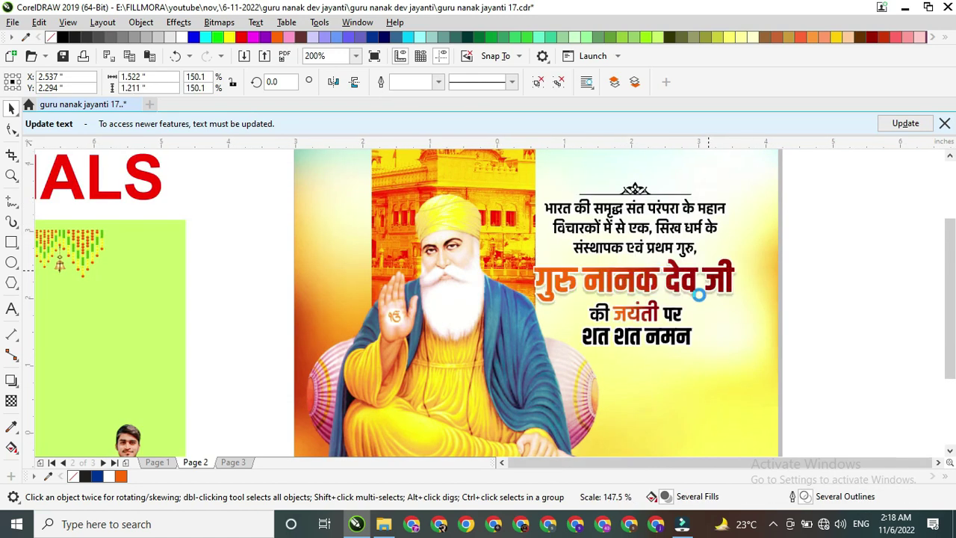
scroll(776, 210, down, 2)
scroll(587, 336, up, 2)
scroll(587, 337, down, 1)
drag(553, 361, 563, 352)
drag(485, 379, 493, 378)
scroll(493, 418, down, 2)
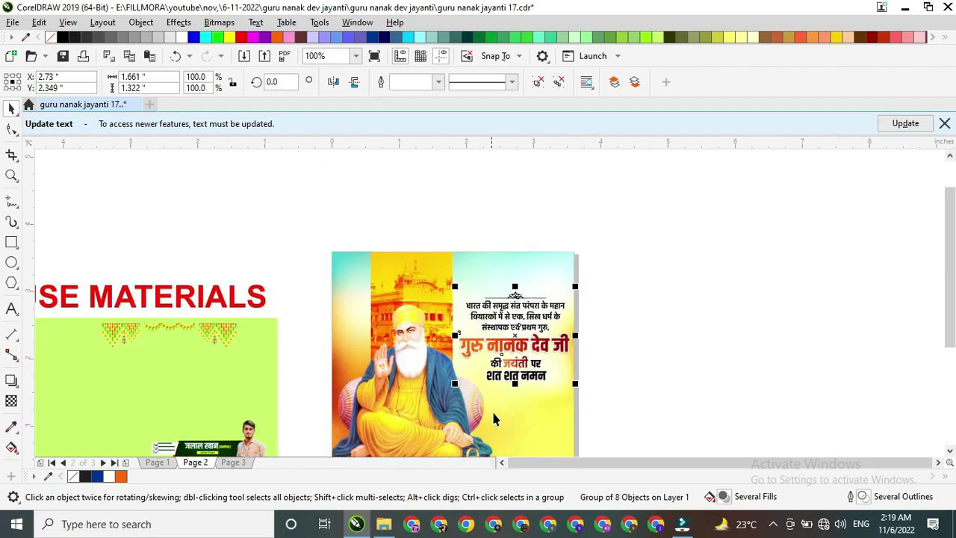
Bring the flower garland from the materials above the greeting text, scale it to about 90.7% and align it to the background's top edge.
click(617, 350)
drag(205, 328, 562, 267)
scroll(553, 268, up, 2)
drag(652, 242, 627, 248)
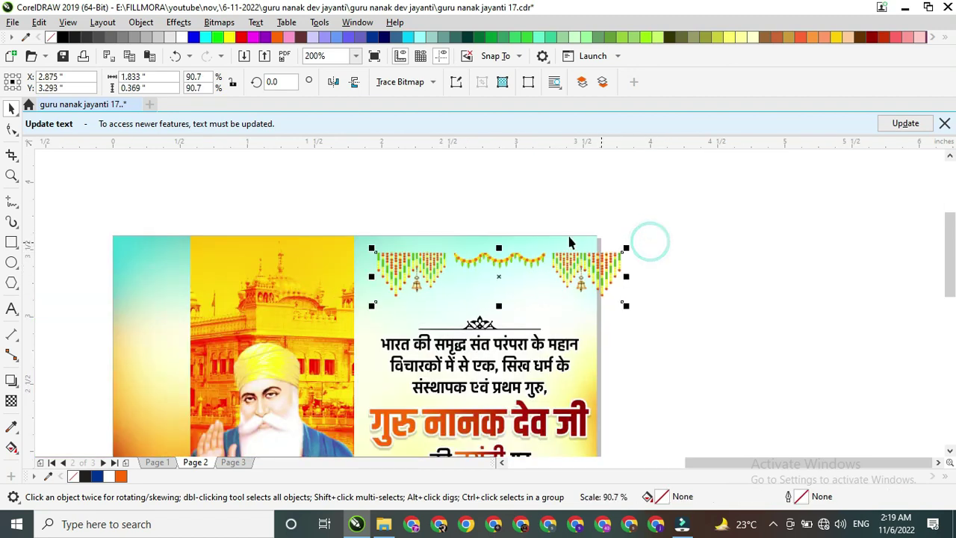
shift+click(564, 240)
key(t)
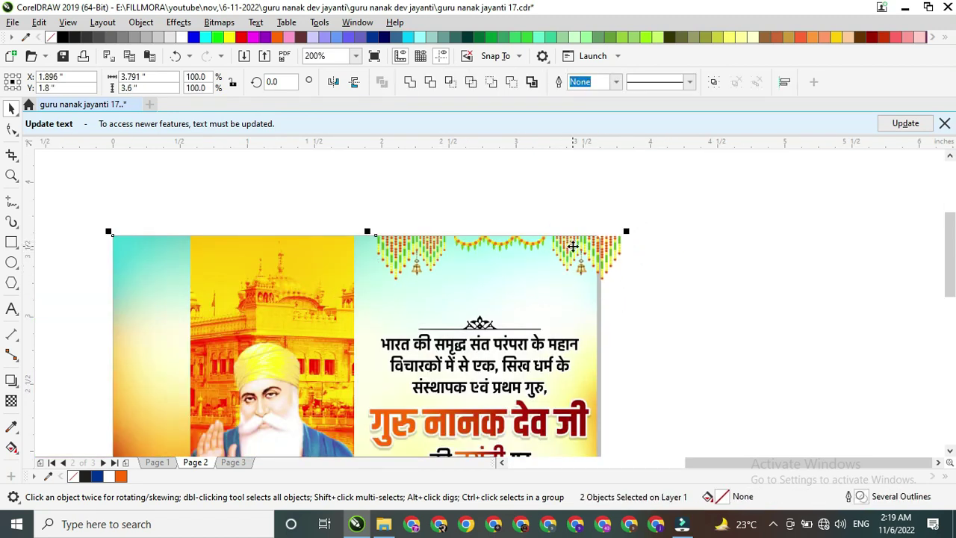
Shrink the garland to about 1.8 inches wide so it spans from the temple rectangle's right edge to the page edge.
click(646, 254)
click(421, 252)
drag(348, 286, 354, 289)
scroll(354, 274, up, 2)
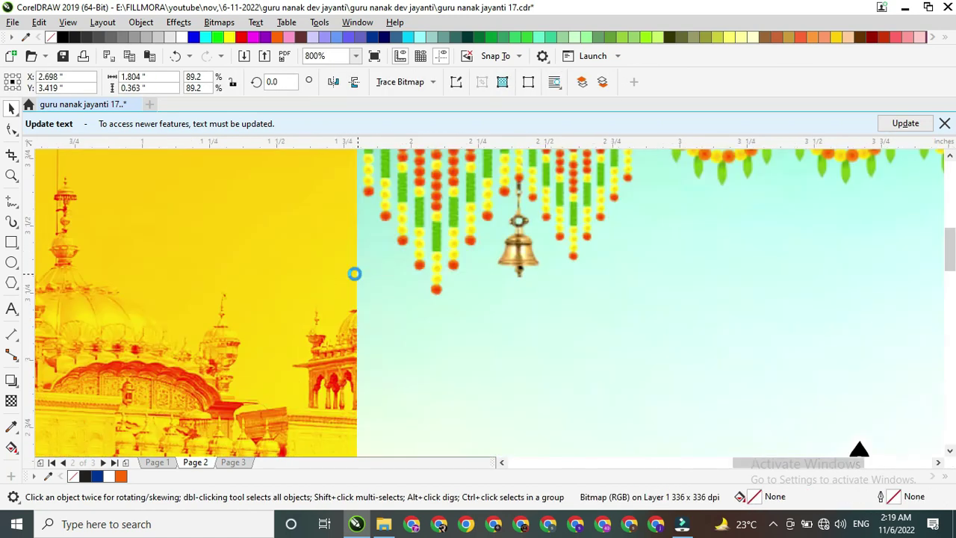
scroll(356, 274, down, 3)
Draw a rectangle about 2.09 × 1.54 inches over the greeting text and give it a white fill and outline.
click(440, 317)
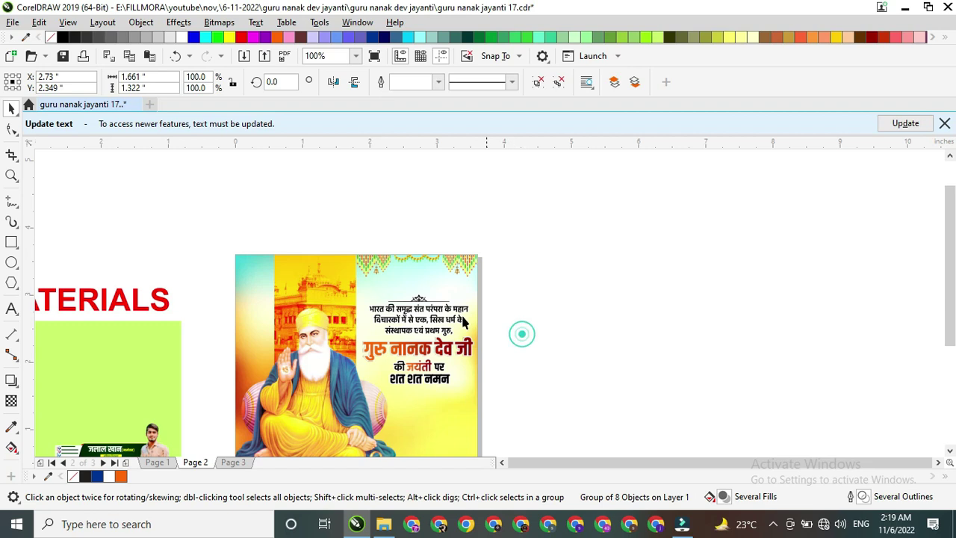
click(11, 242)
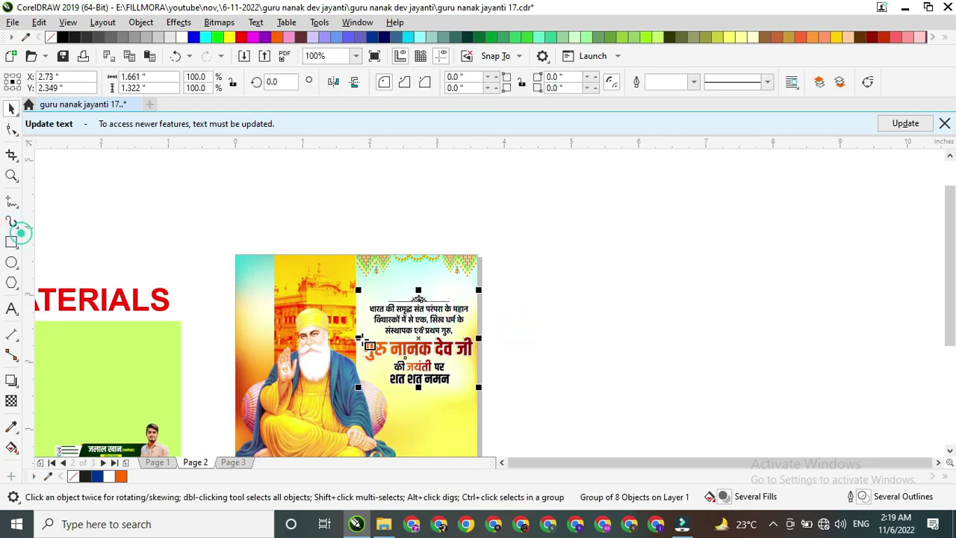
drag(351, 286, 494, 391)
click(182, 37)
right_click(183, 38)
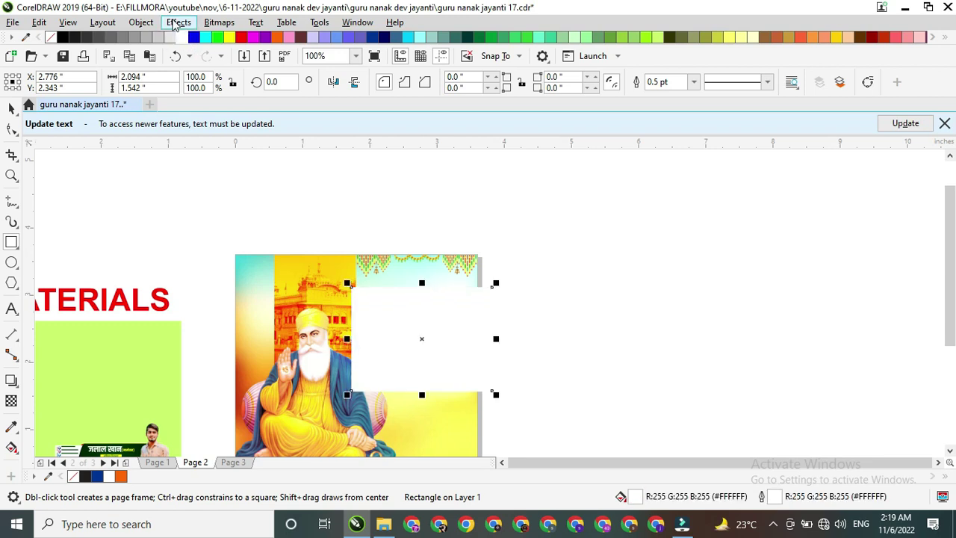
Apply a Gaussian Blur with a radius of about 72.7 pixels to the white rectangle.
click(178, 22)
mouse_move(220, 113)
click(330, 137)
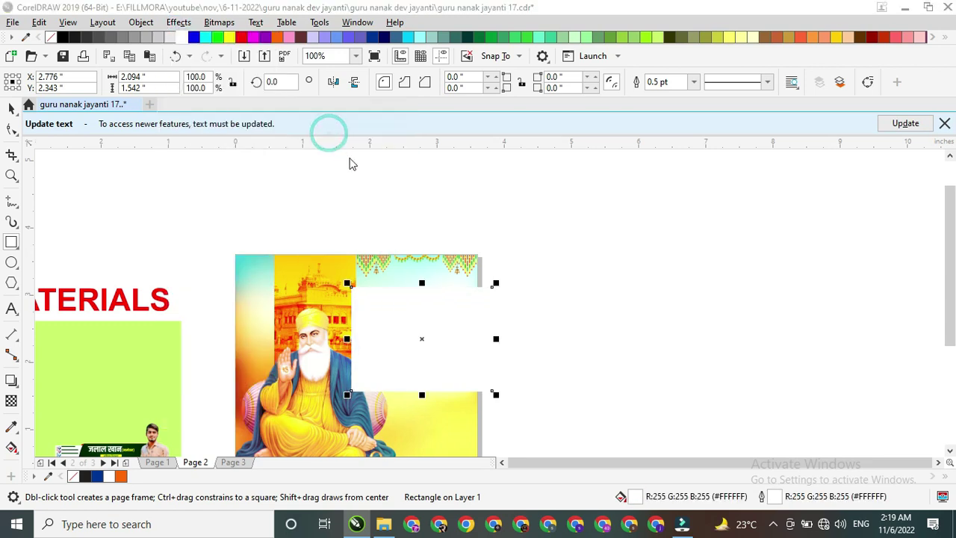
key(Return)
click(179, 22)
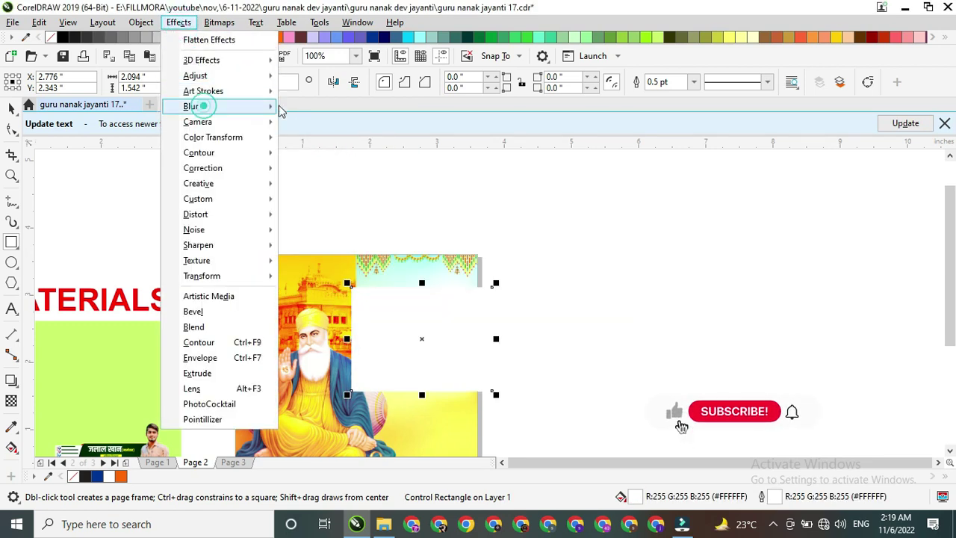
mouse_move(247, 106)
click(305, 124)
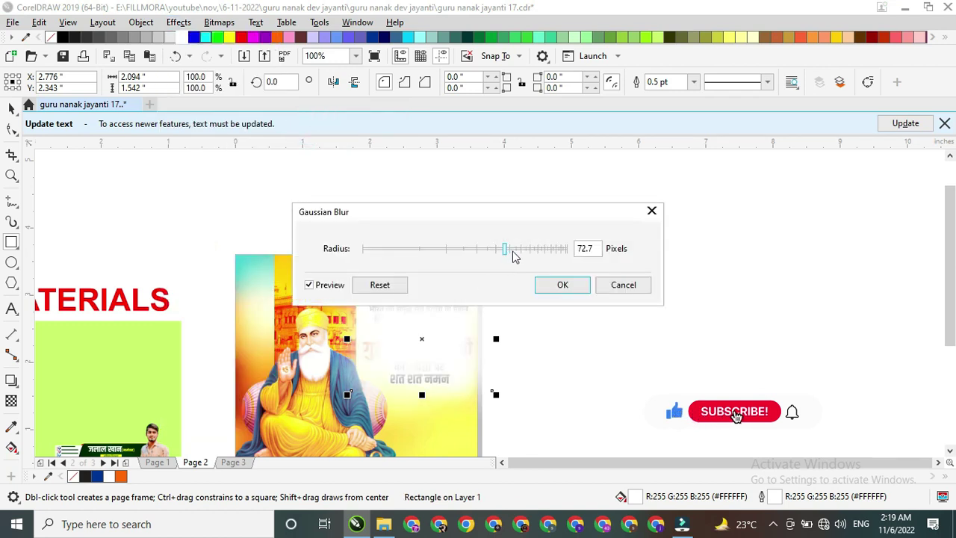
click(512, 253)
click(562, 283)
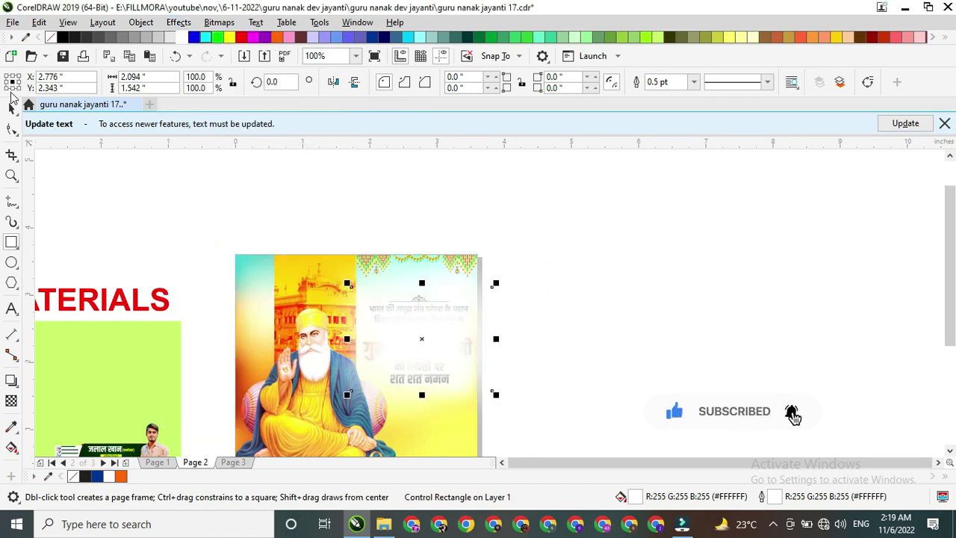
PowerClip the blurred white rectangle inside the background square, behind the greeting text.
click(12, 107)
scroll(366, 220, down, 2)
right_click(379, 277)
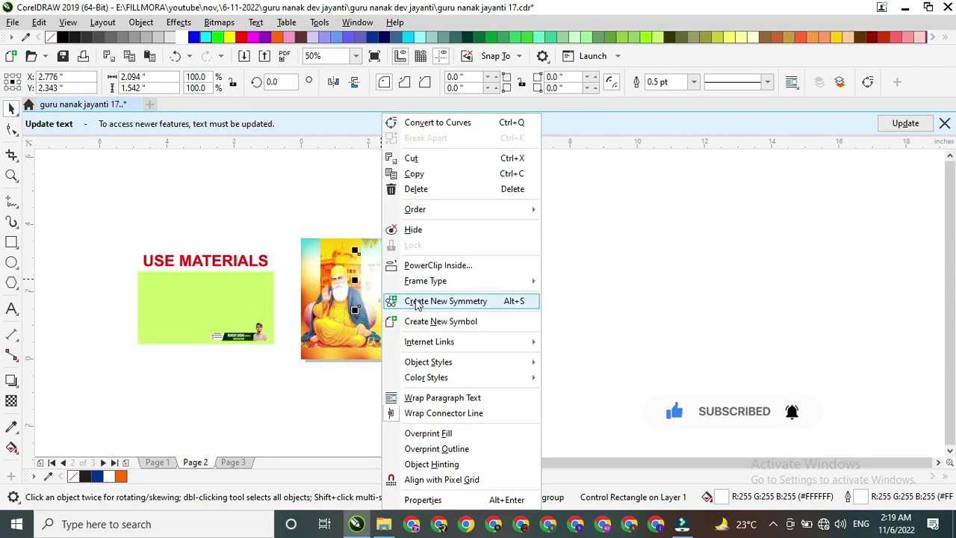
click(422, 265)
click(397, 322)
click(465, 303)
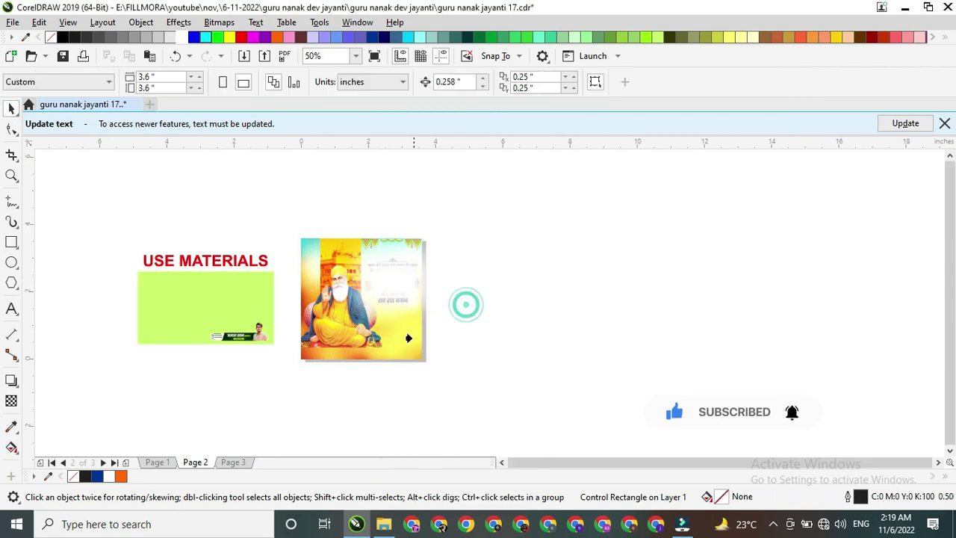
Open the background square's PowerClip contents to check the blurred white rectangle, and finish editing.
click(411, 357)
click(407, 320)
click(407, 319)
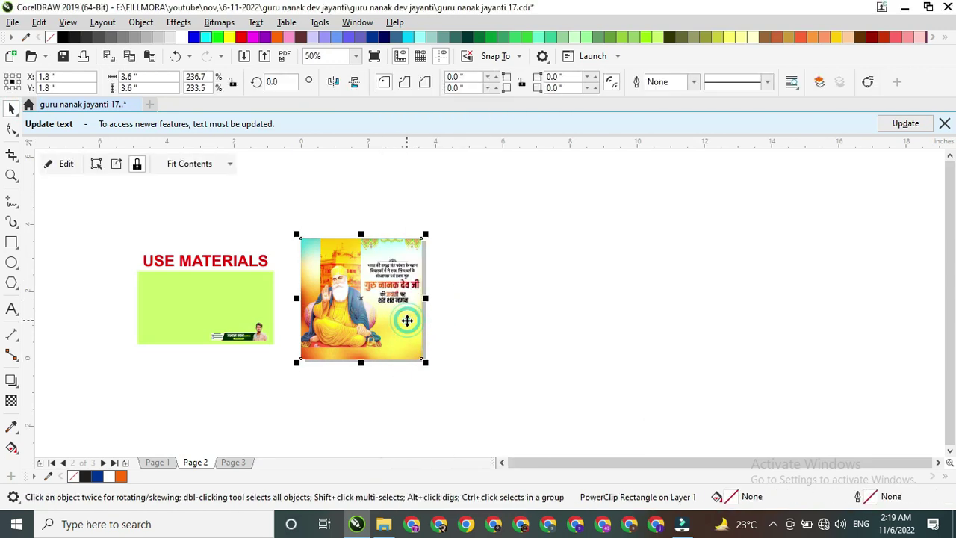
click(60, 164)
click(393, 280)
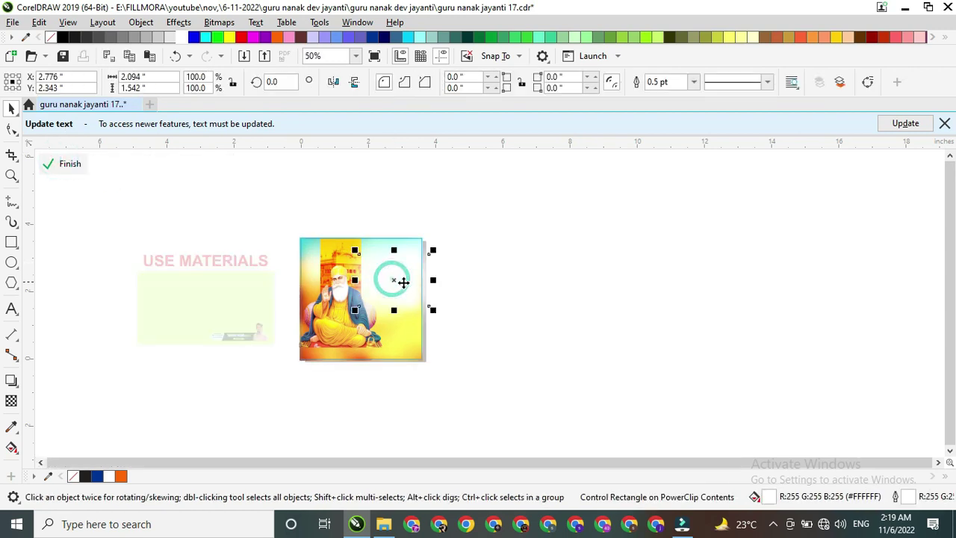
key(Tab)
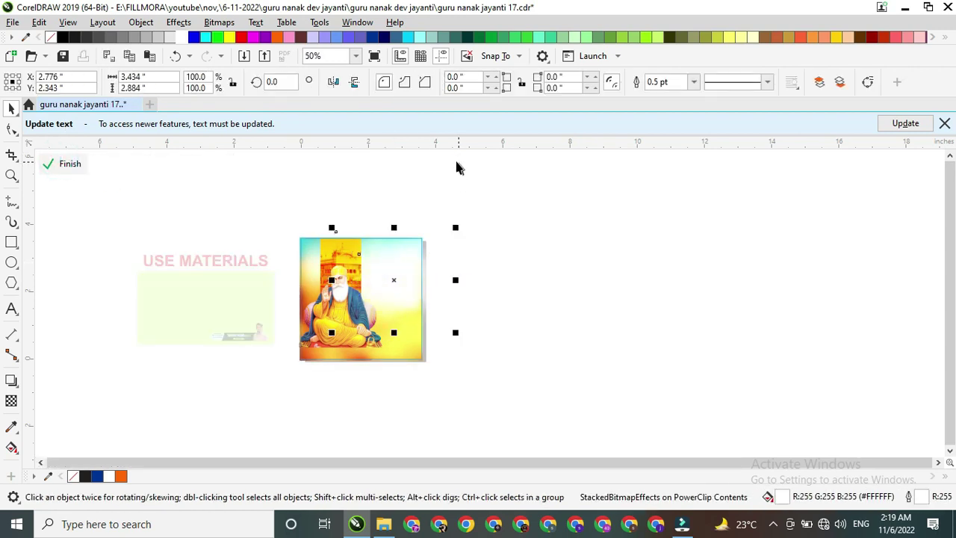
click(61, 169)
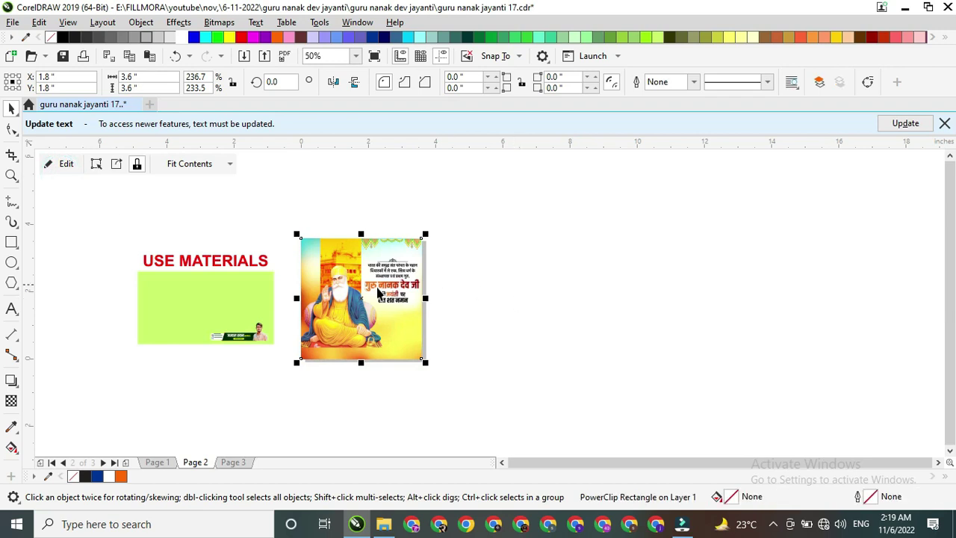
Move the name banner with the portrait onto the lower part of the poster and centre it horizontally on the background.
scroll(264, 344, up, 2)
scroll(252, 329, down, 1)
drag(251, 320, 498, 339)
shift+click(534, 342)
key(c)
click(623, 333)
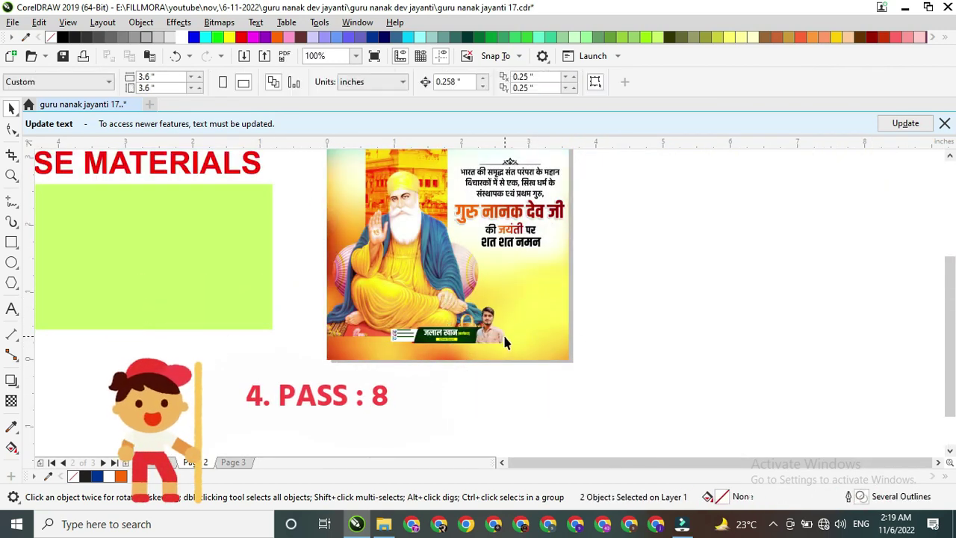
Enlarge the name banner to the full 3.6-inch page width and align it with the background's bottom edge.
click(501, 338)
drag(510, 303, 572, 261)
shift+click(539, 262)
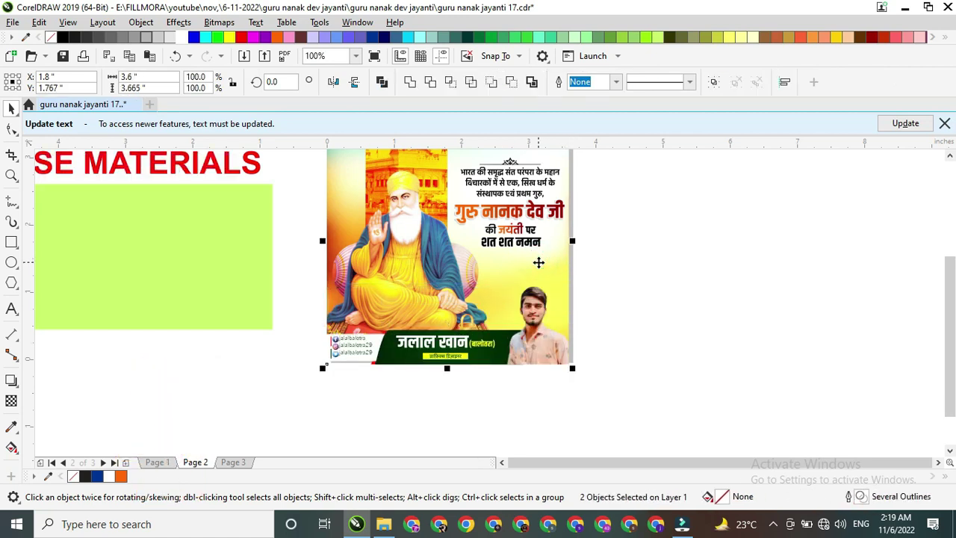
Delete the leftover "USE MATERIALS" heading and the empty green panel beside the poster.
scroll(538, 262, down, 5)
drag(380, 246, 499, 299)
key(Delete)
scroll(514, 294, up, 5)
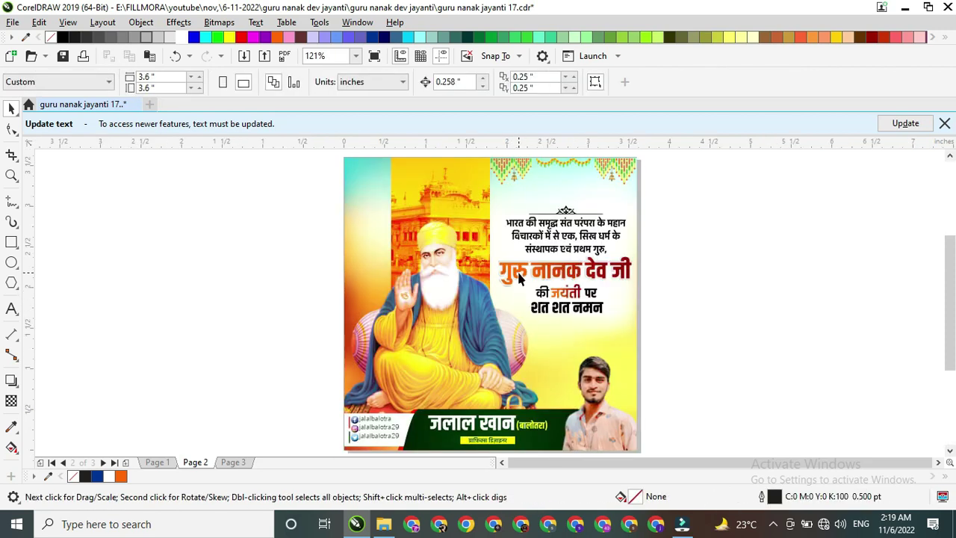